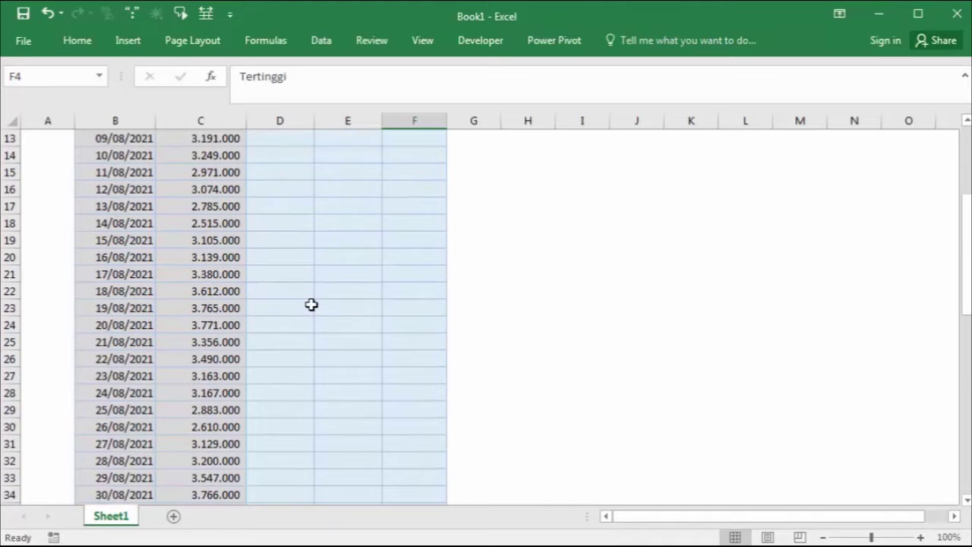
- Fill the Perkiraan, Terendah and Tertinggi cells of the 31/08/2021 row (D35, E35 and F35) with a reference to sales cell C35
left_click(279, 305)
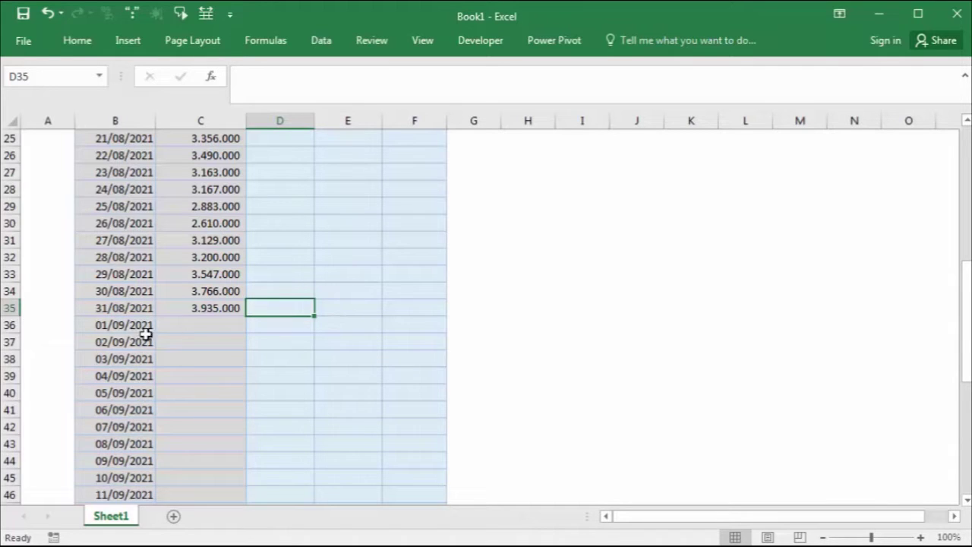
type("=")
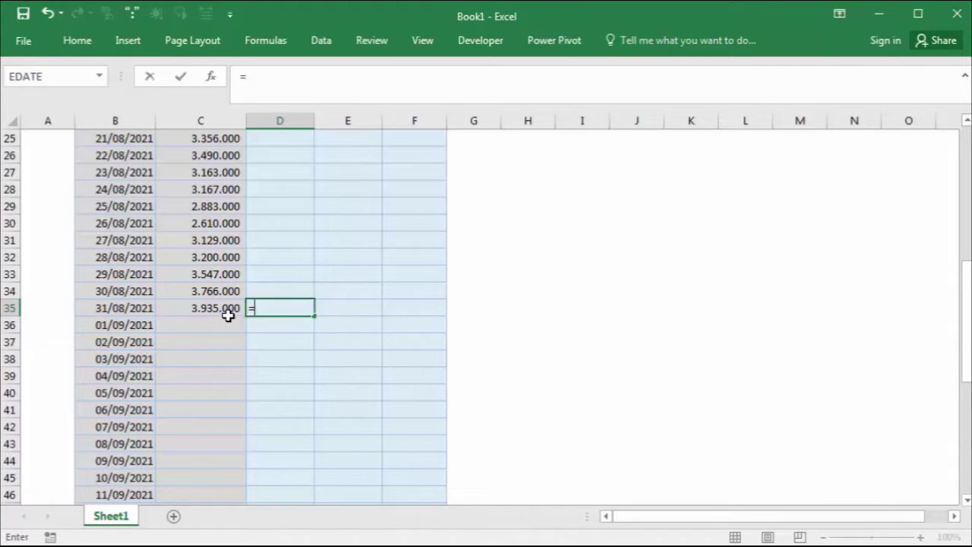
left_click(226, 311)
key("Return")
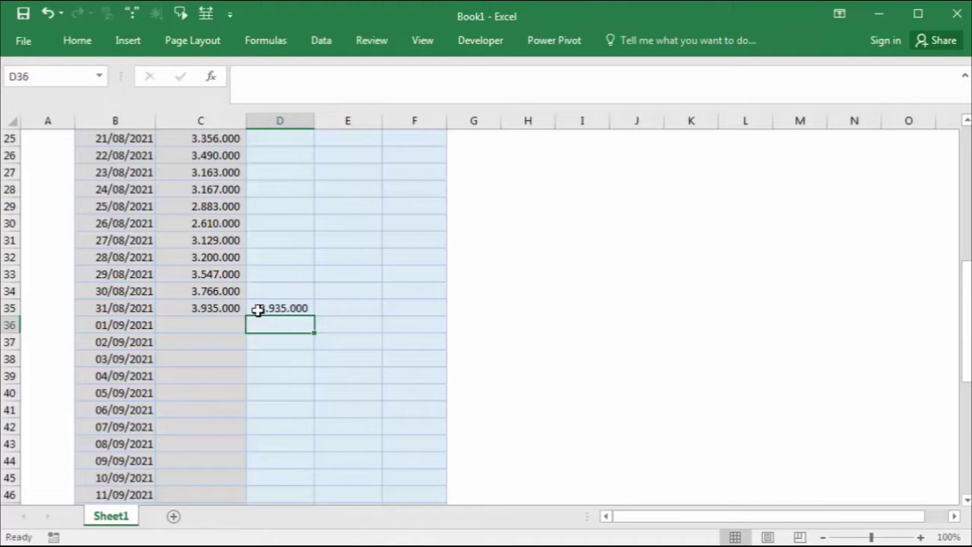
left_click(338, 310)
type("=")
left_click(219, 308)
key("Return")
left_click(397, 303)
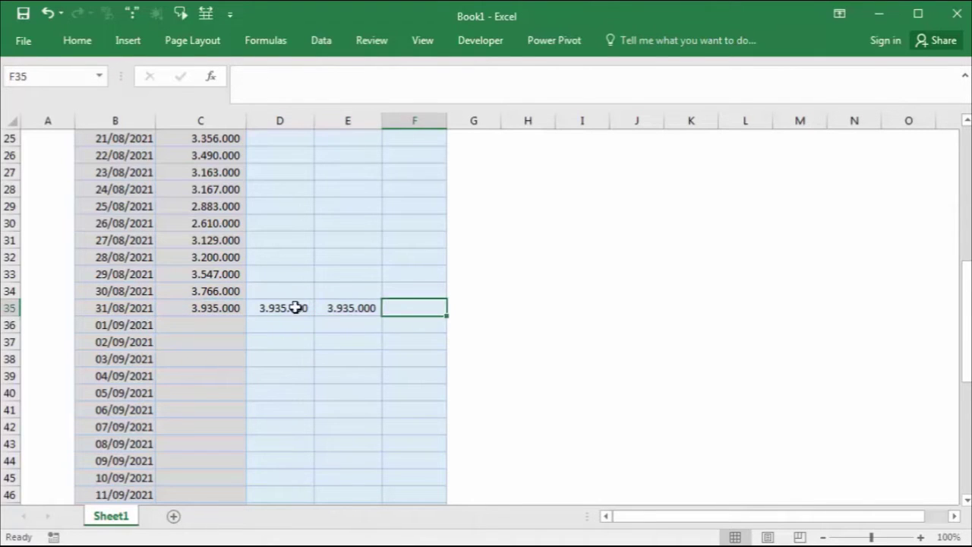
type("=")
left_click(229, 309)
key("Return")
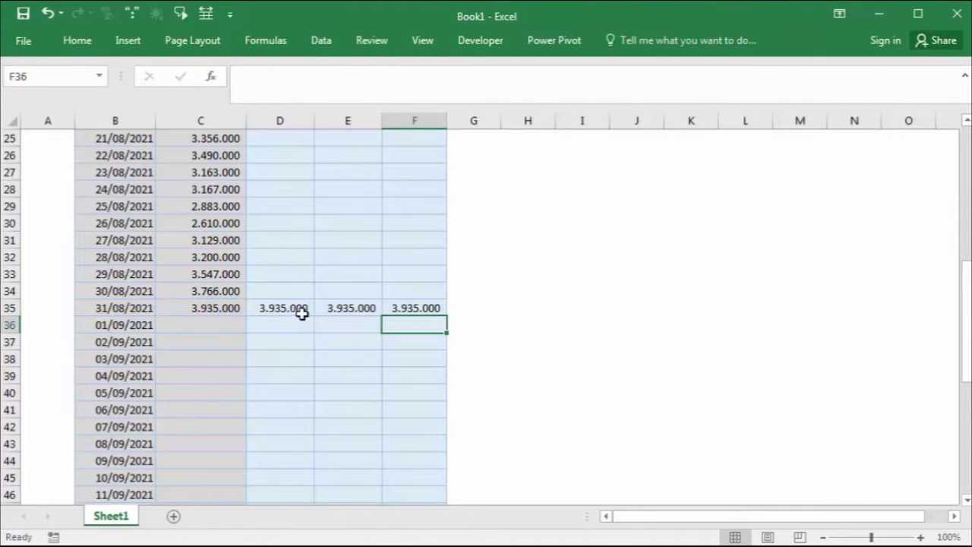
left_click(120, 310)
left_click(284, 307)
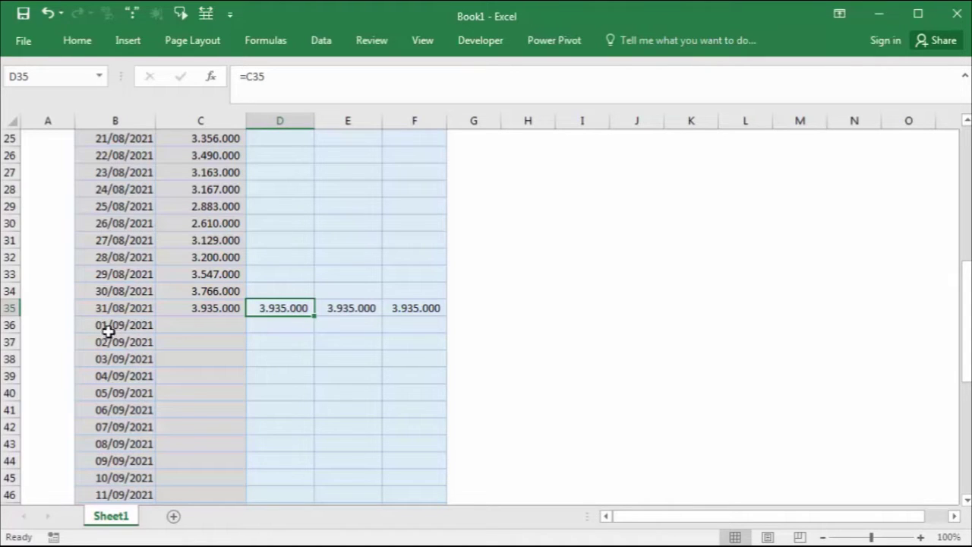
key("Return")
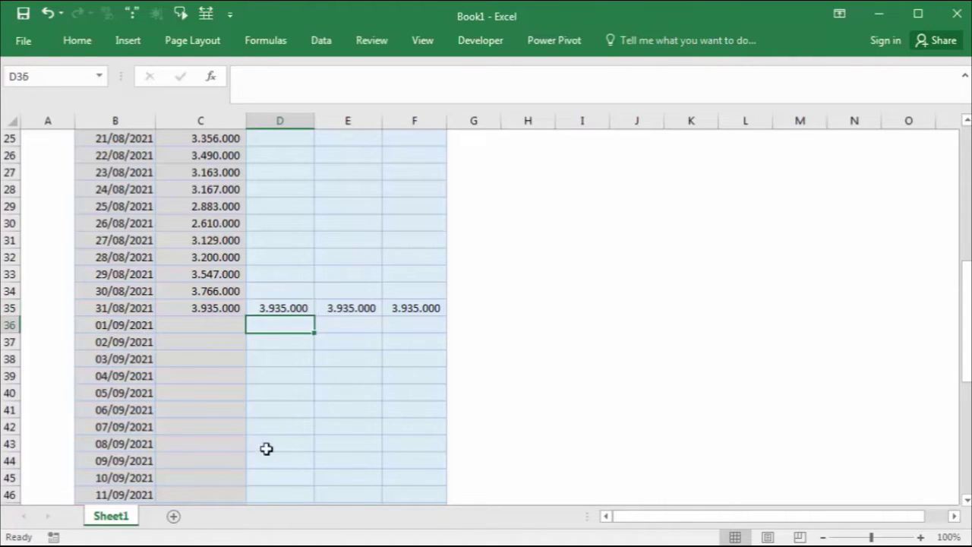
- Freeze the panes at cell B5, just below the table's header row
scroll(441, 347, "up", 8)
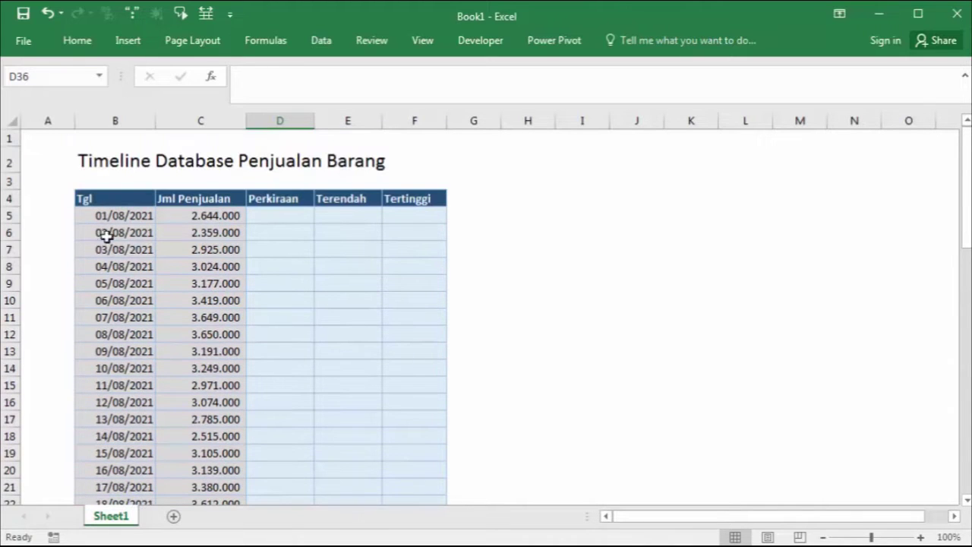
left_click(101, 215)
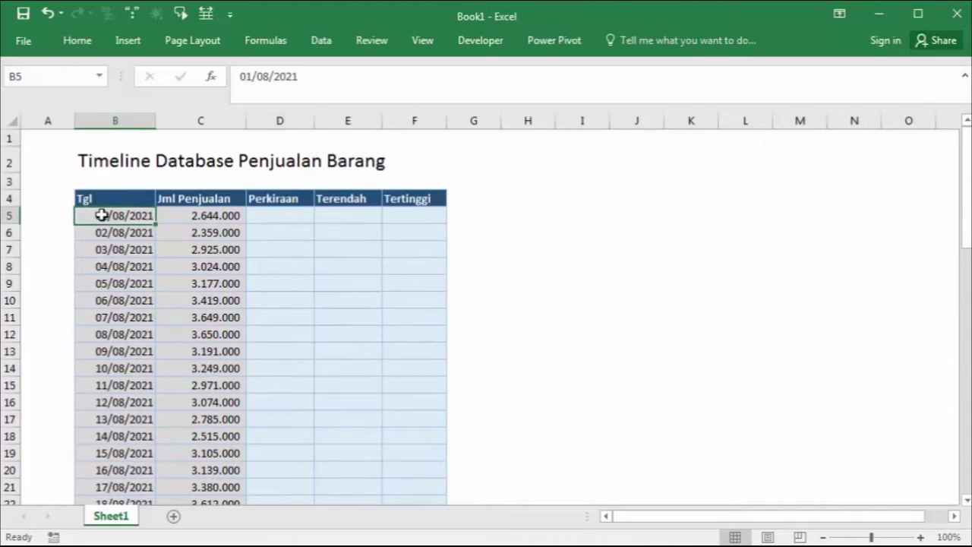
left_click(424, 41)
left_click(547, 97)
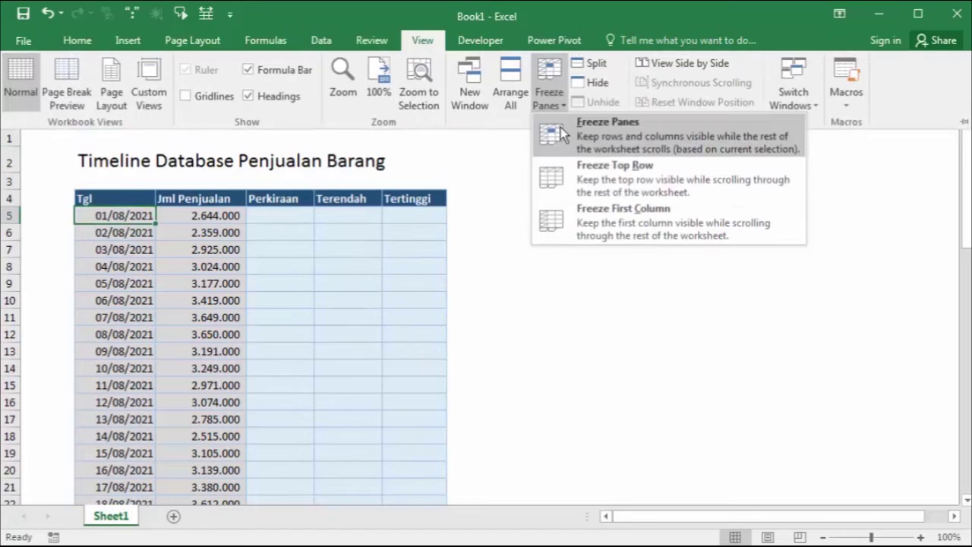
left_click(560, 127)
- Start a FORECAST.ETS formula in the Perkiraan cell for 01/09/2021 (D36), with B36 as the target date
scroll(273, 290, "down", 9)
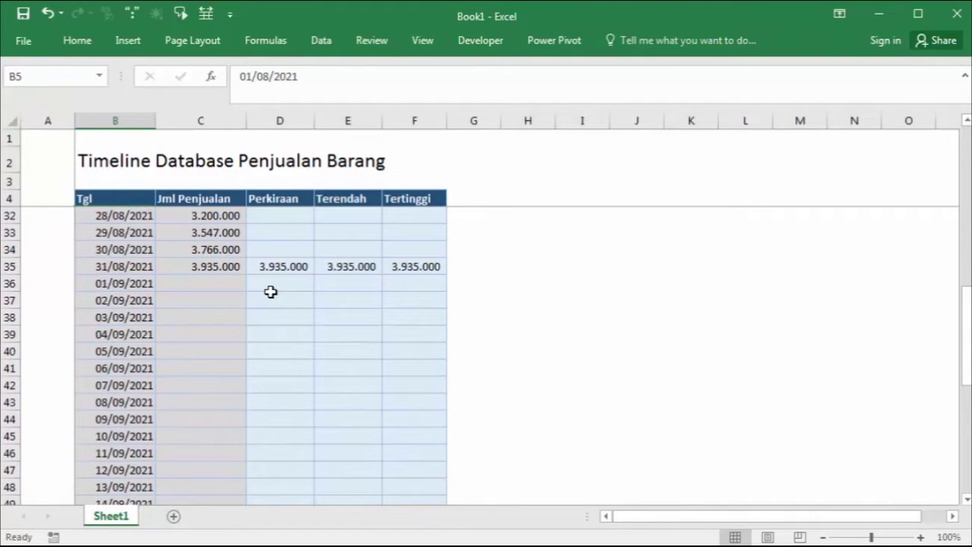
left_click(108, 283)
left_click(250, 283)
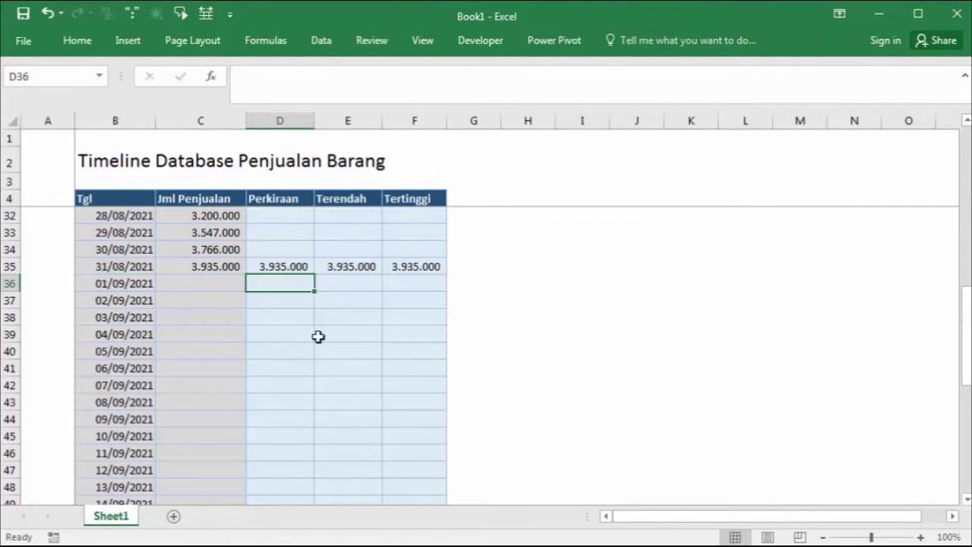
type("=")
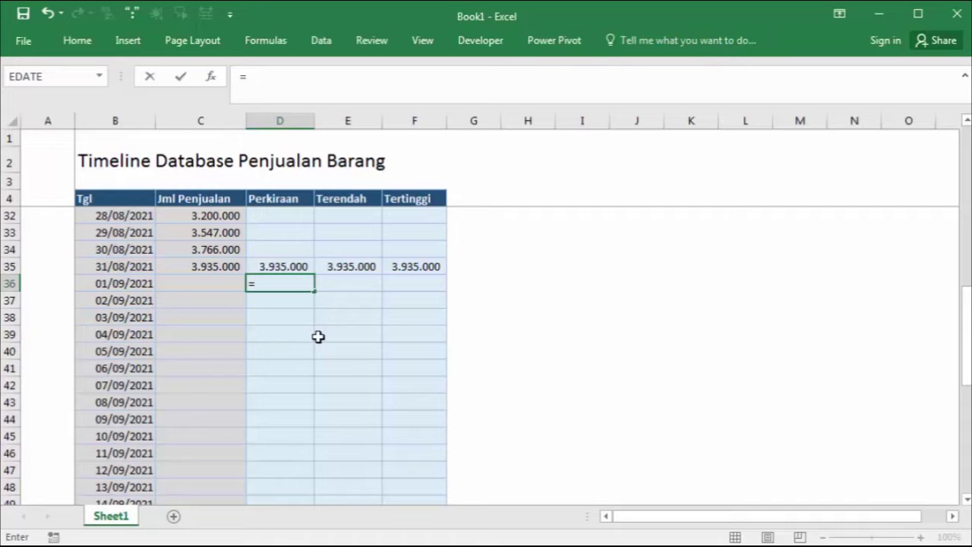
type("fo")
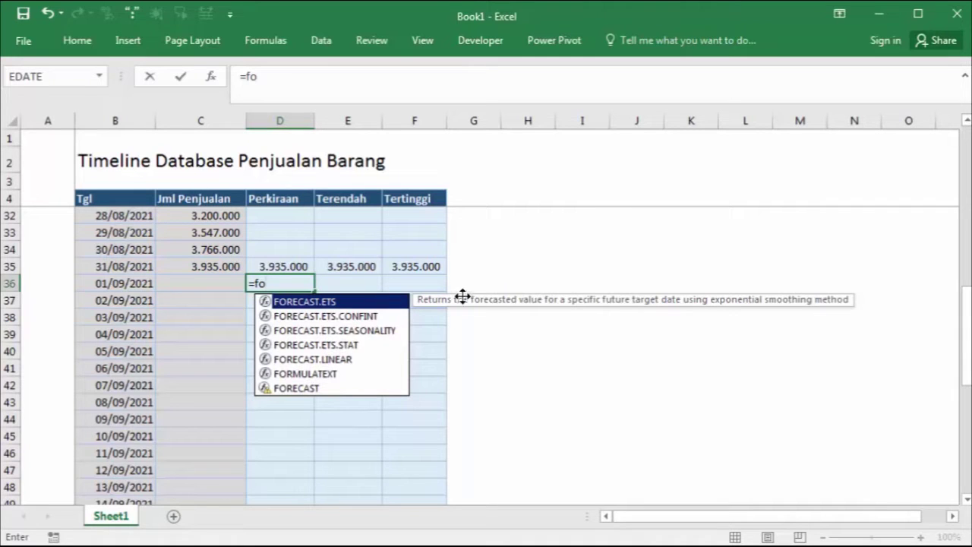
key("Tab")
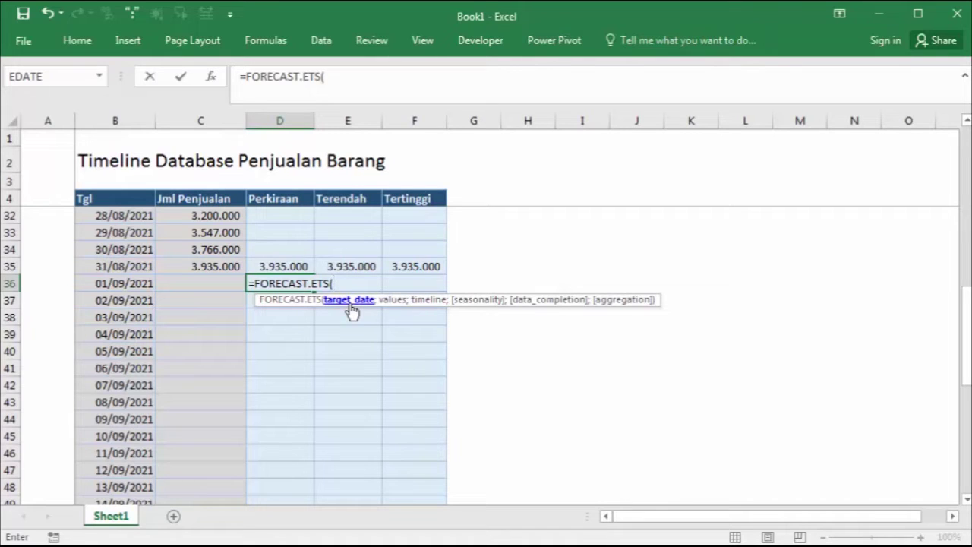
left_click(131, 284)
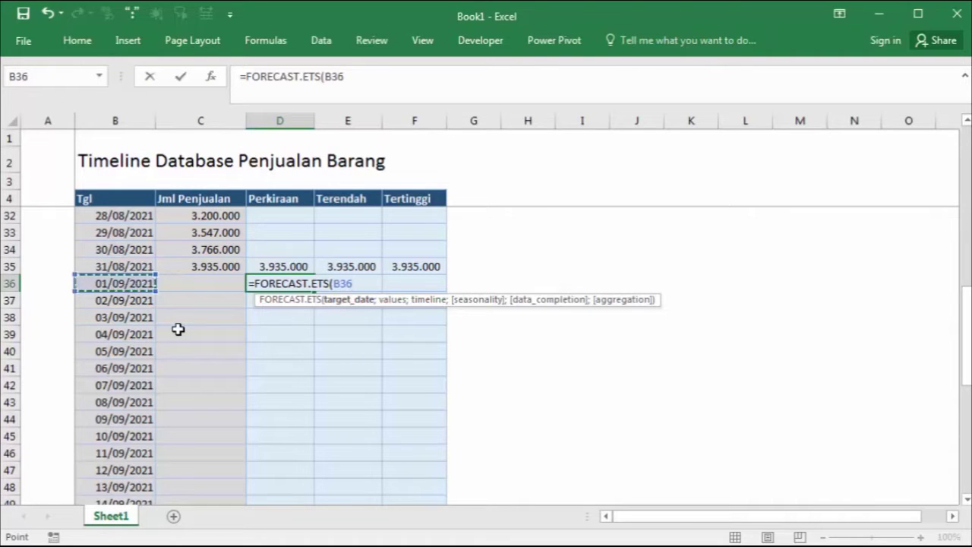
type(";")
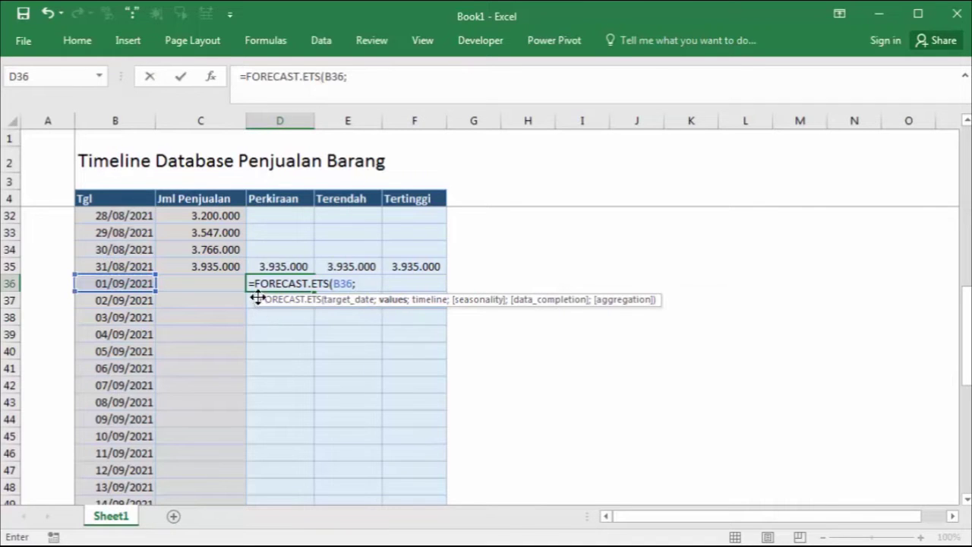
- Add the August sales range as the formula's values argument, using the absolute reference $C$5:$C$35
scroll(271, 251, "up", 9)
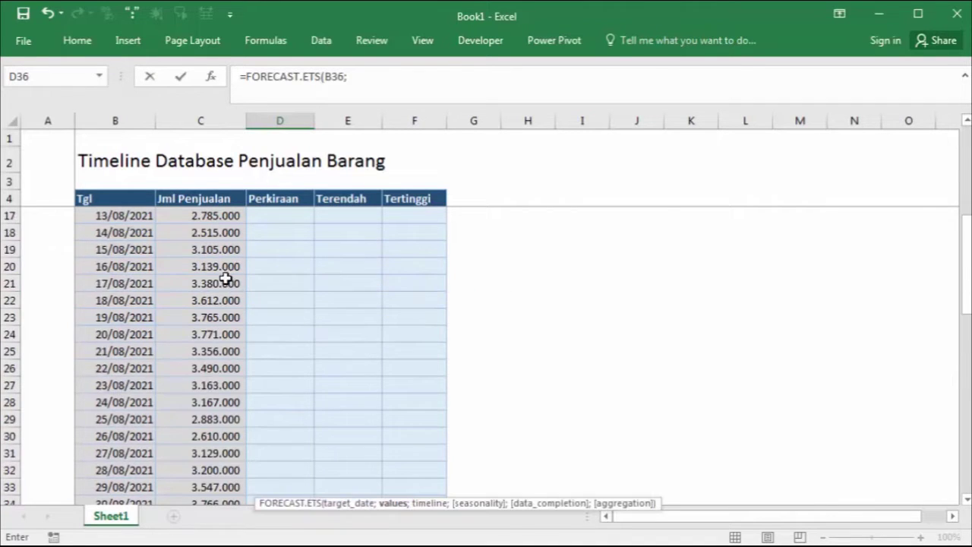
left_click(222, 216)
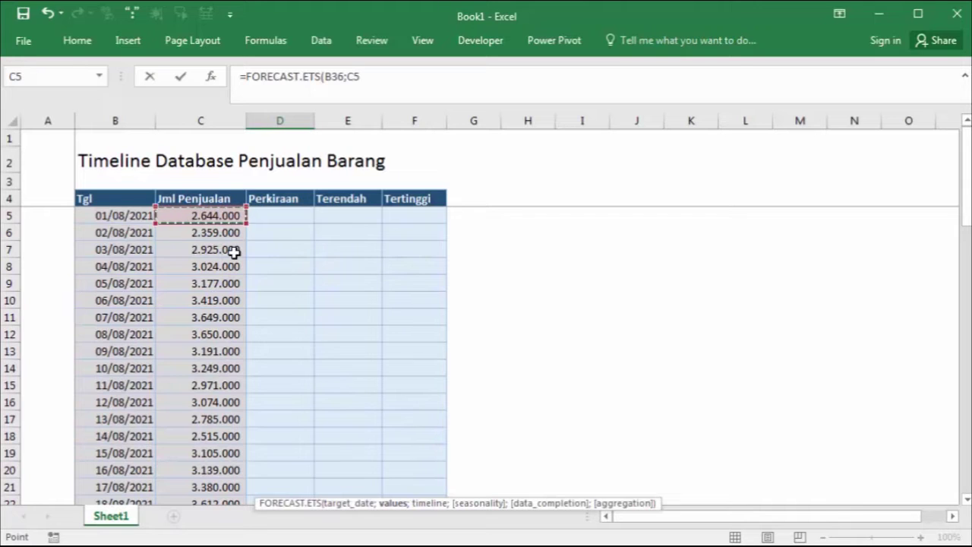
scroll(233, 273, "down", 6)
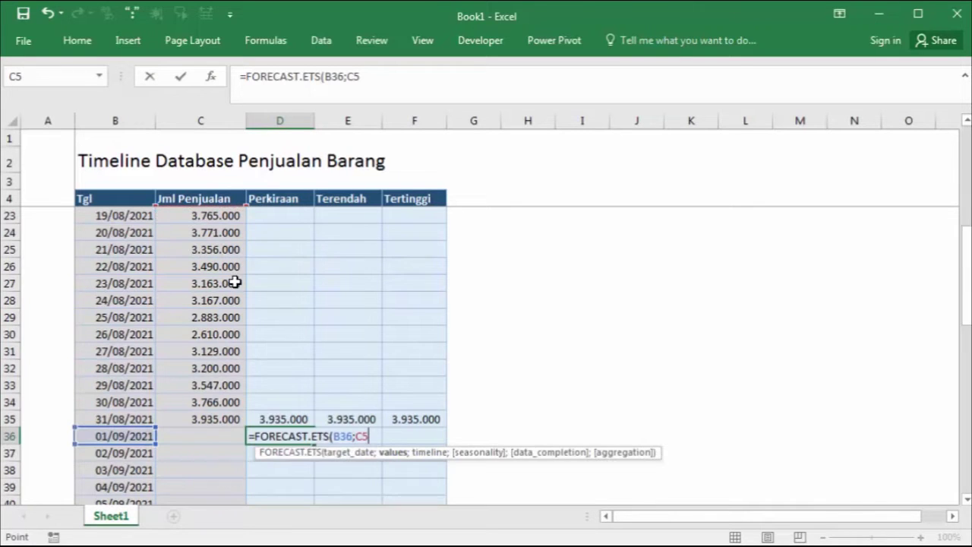
left_click(220, 416, "shift")
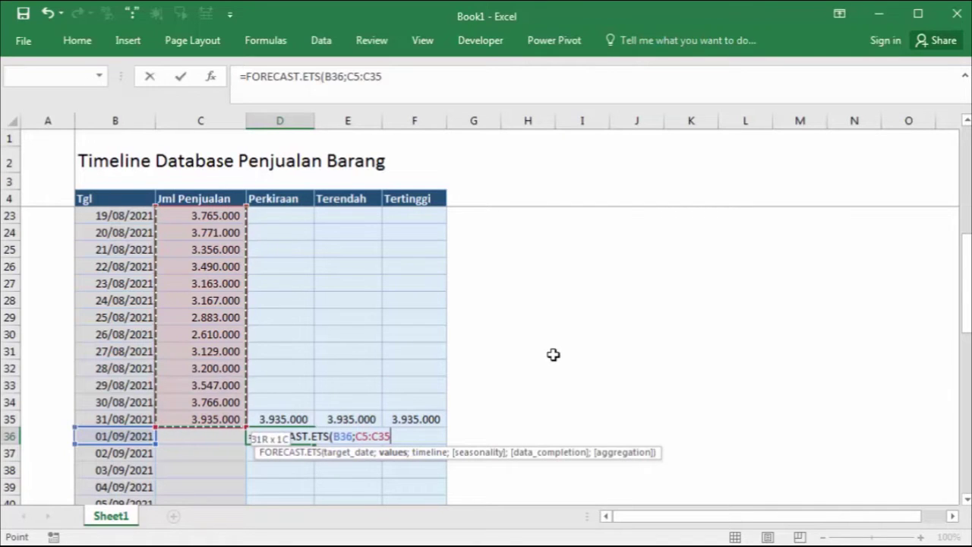
key("F5")
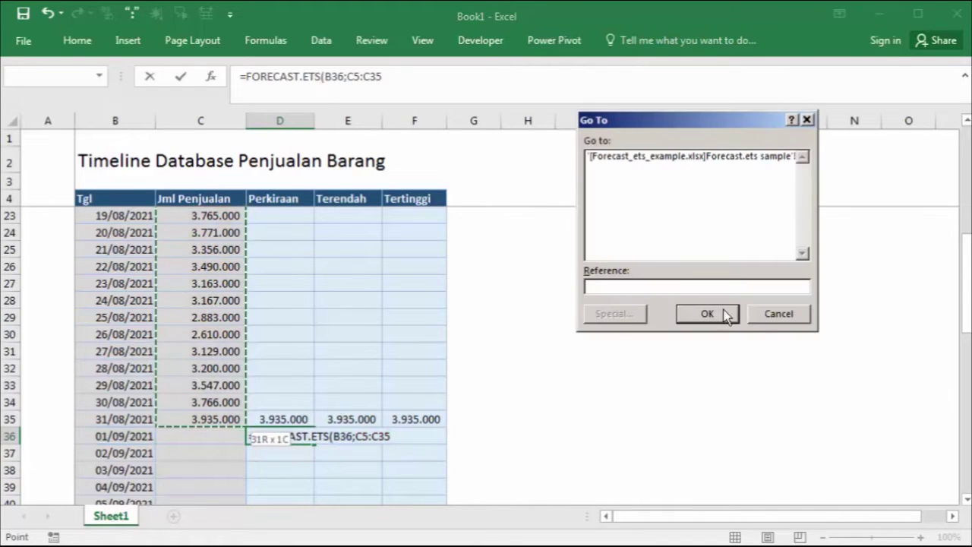
left_click(756, 314)
key("F4")
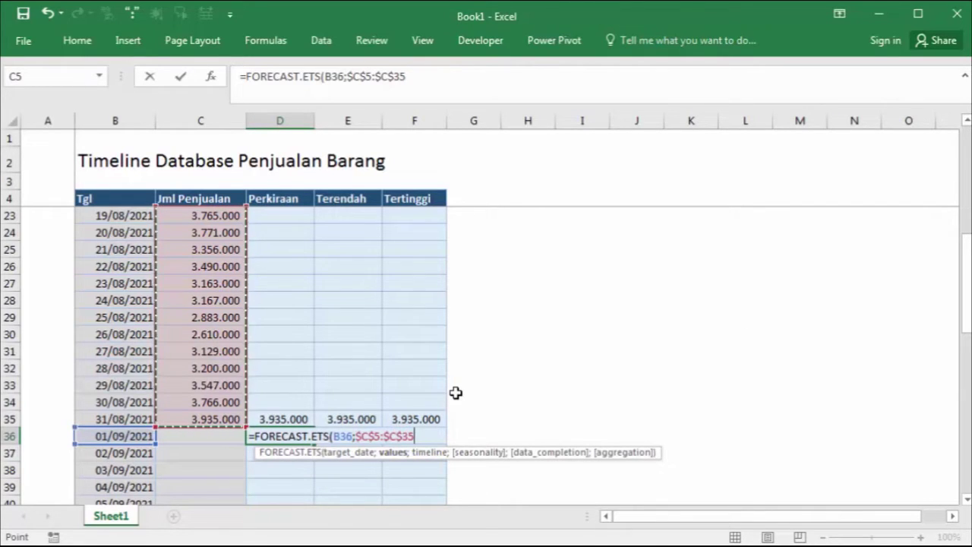
type(";")
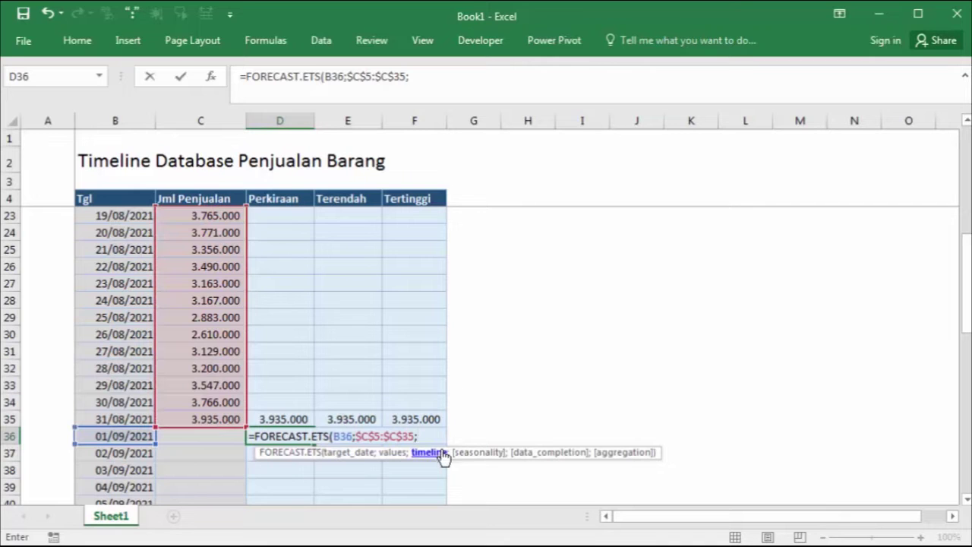
- Add the August dates as the formula's timeline argument, using the absolute reference $B$5:$B$35
scroll(161, 322, "up", 6)
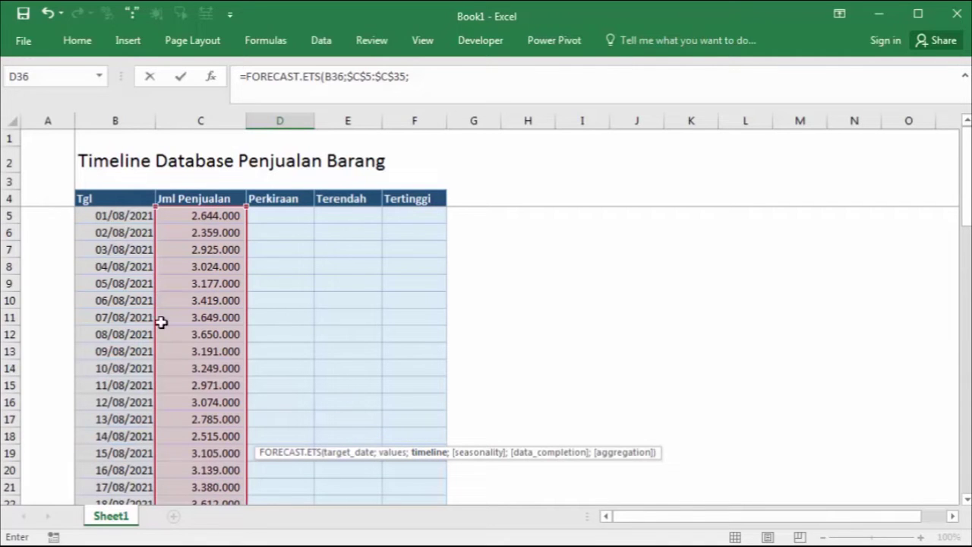
left_click(127, 218)
scroll(124, 304, "down", 6)
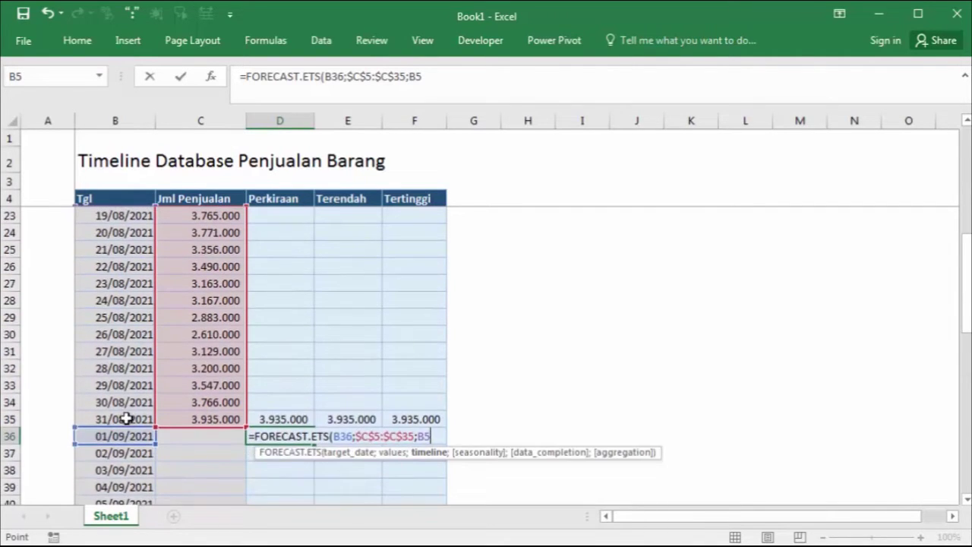
left_click(126, 419, "shift")
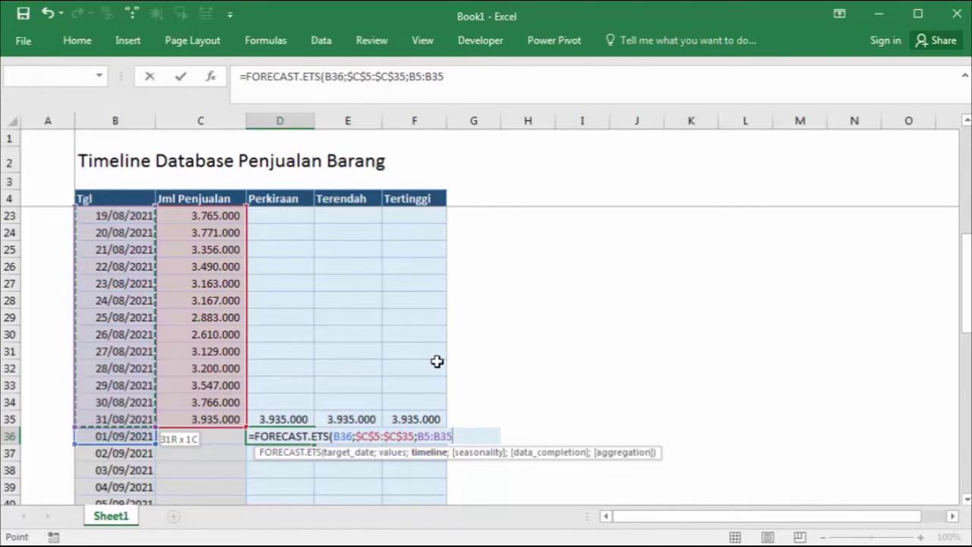
key("F4")
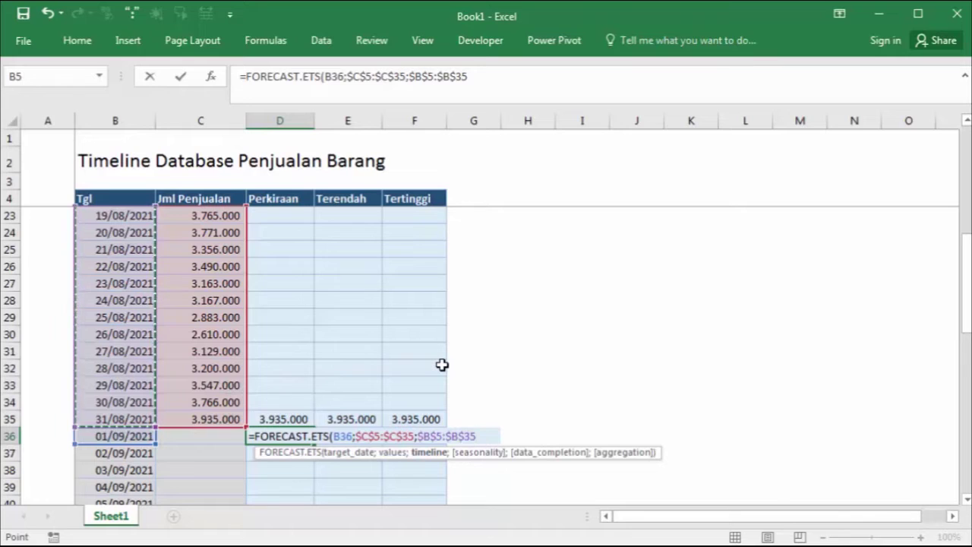
type(";")
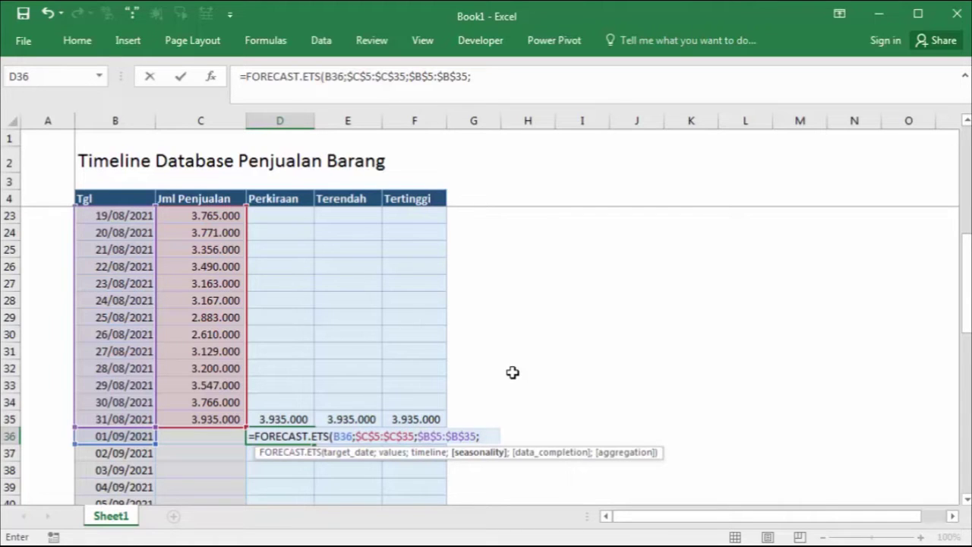
- Finish the forecast formula in D36 with seasonality 1 and data completion 1 (linear interpolation), and reselect the cell
type("1;")
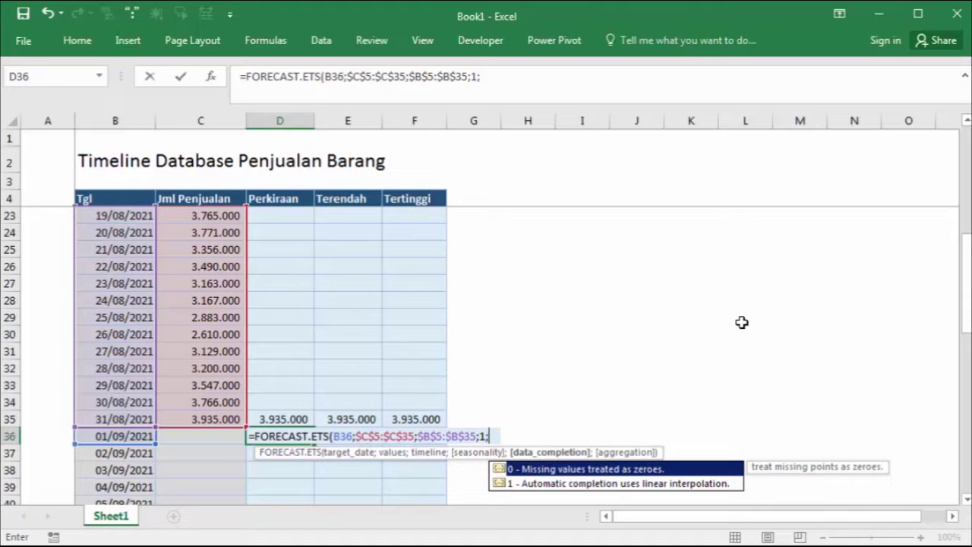
key("Down")
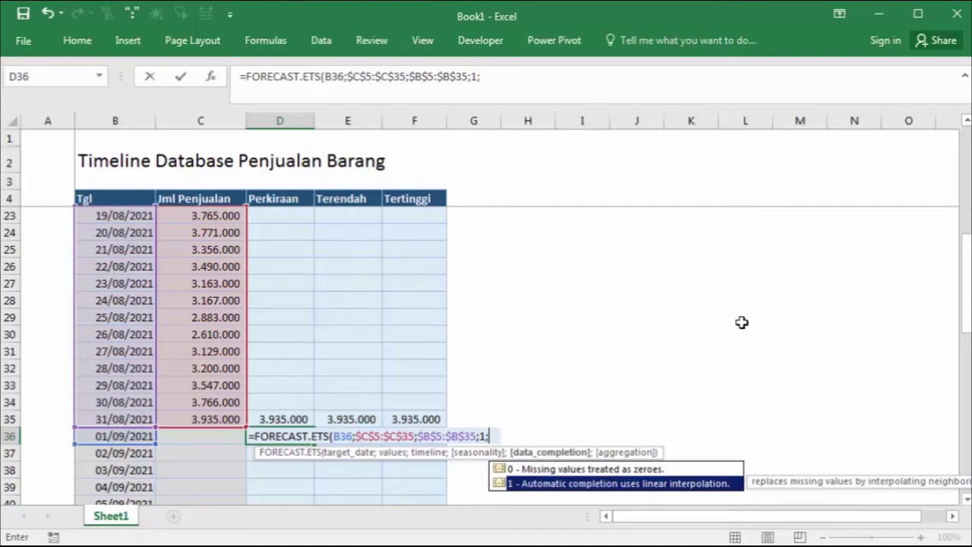
key("Tab")
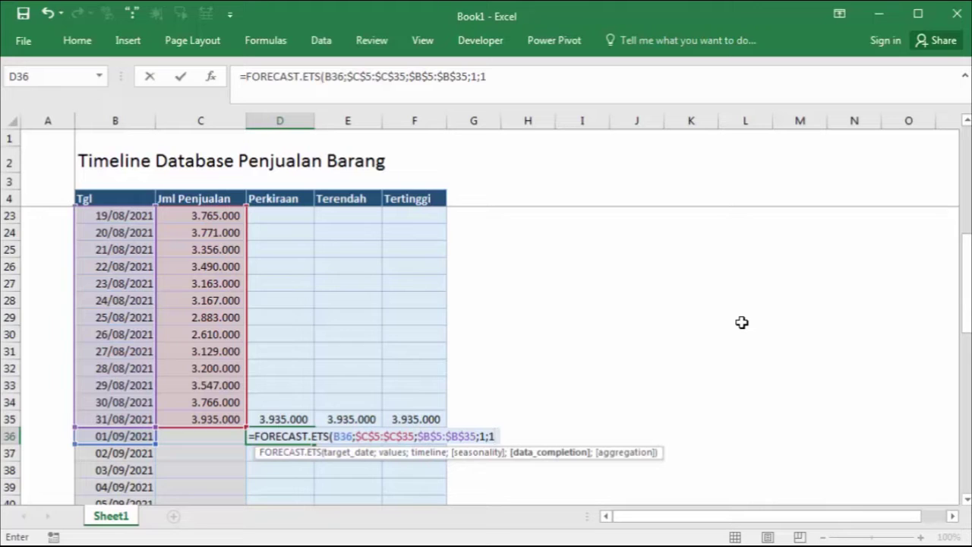
key("Return")
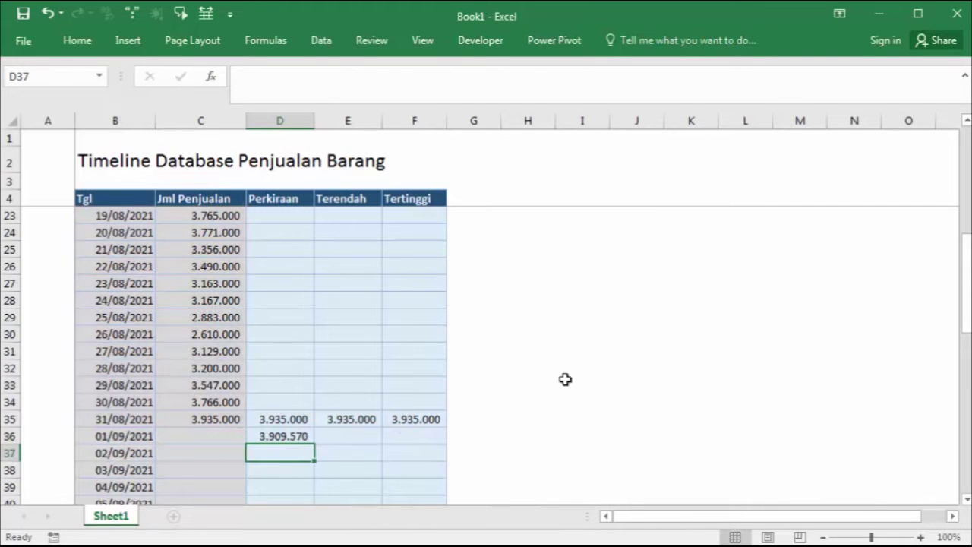
left_click(278, 436)
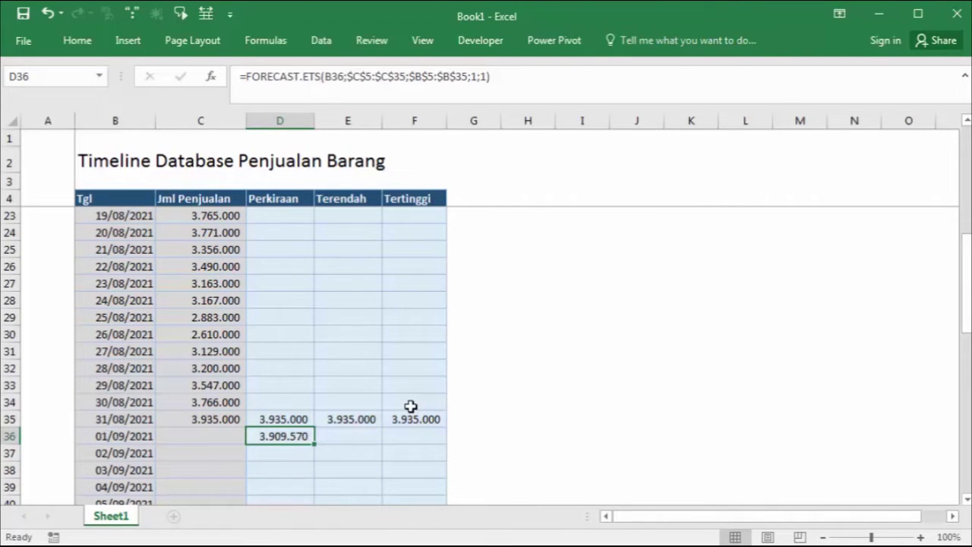
scroll(403, 407, "down", 2)
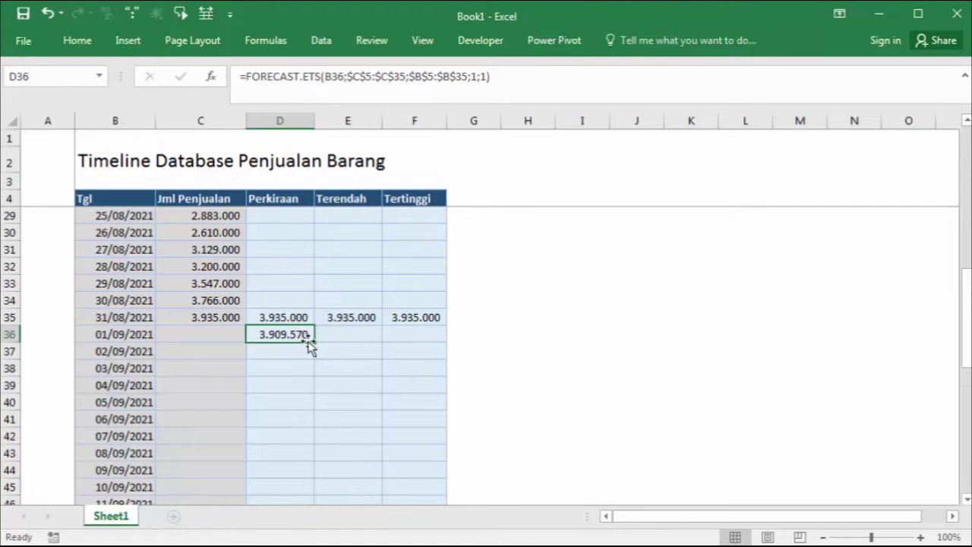
- Fill the forecast formula from D36 down to 30/09/2021 (D65) and check the copied formulas in the Perkiraan column
mouse_move(314, 342)
left_mouse_down()
mouse_move(304, 505)
mouse_move(329, 497)
mouse_move(339, 451)
mouse_move(337, 462)
left_mouse_up()
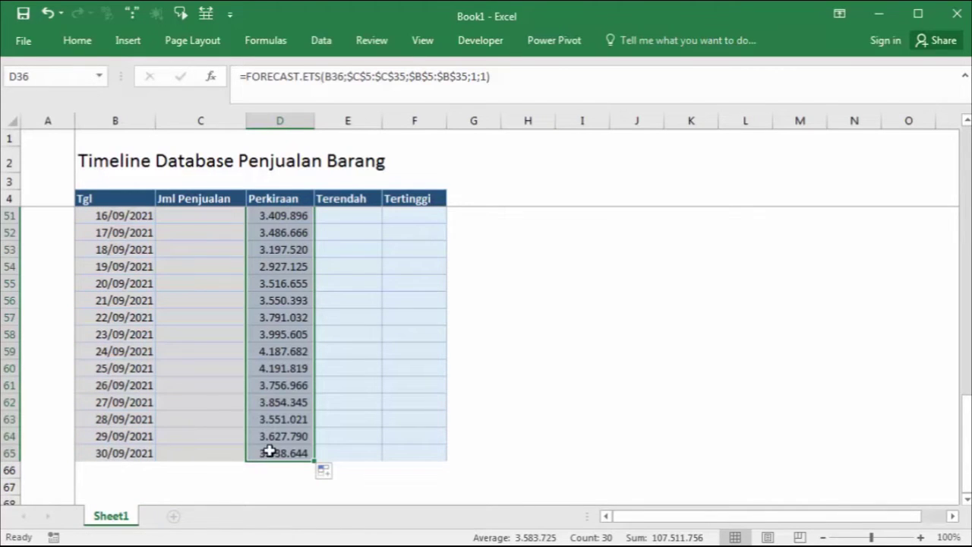
scroll(298, 457, "up", 6)
scroll(297, 457, "up", 1)
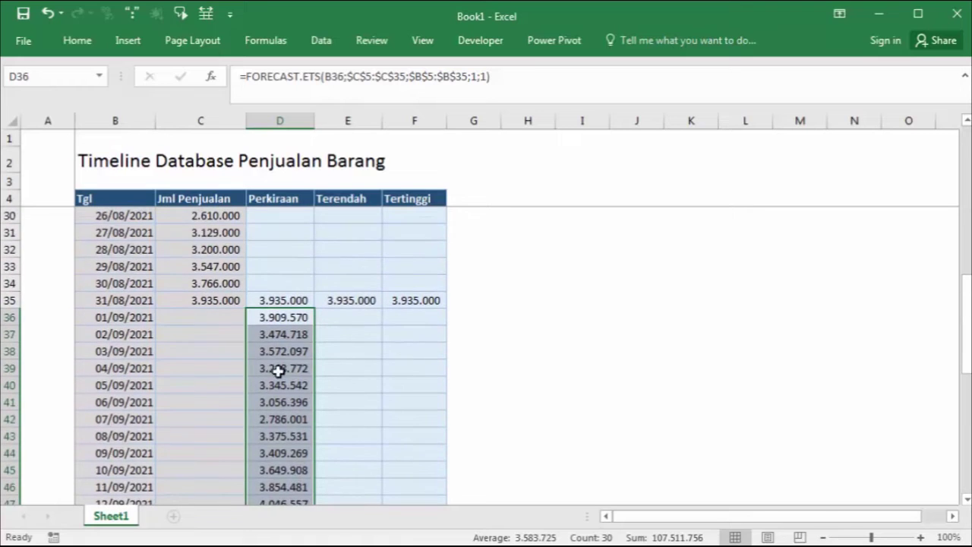
left_click(282, 350)
left_click(283, 382)
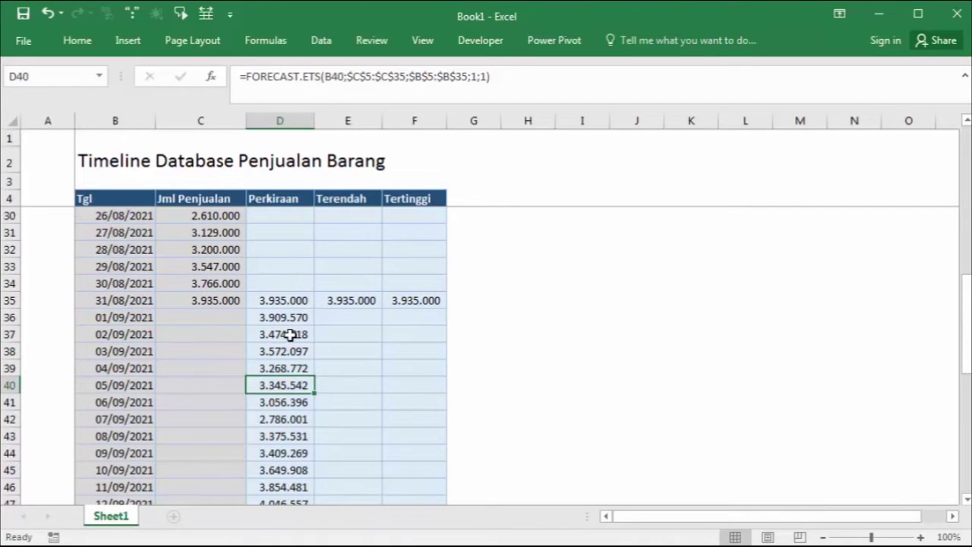
left_click(290, 333)
left_click(295, 318)
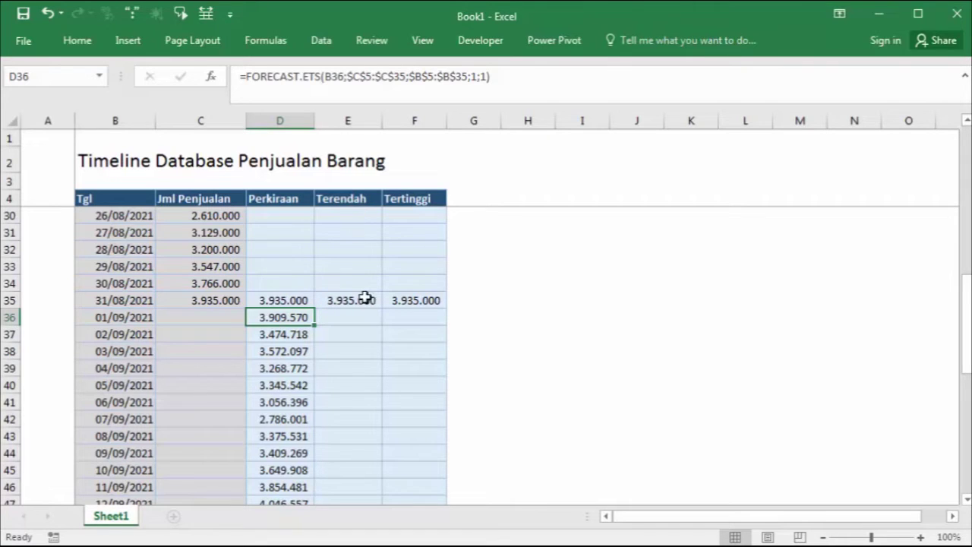
- Start the Terendah formula for 01/09/2021 (E36) as D36 minus FORECAST.ETS.CONFINT, with B36 as the target date
left_click(355, 320)
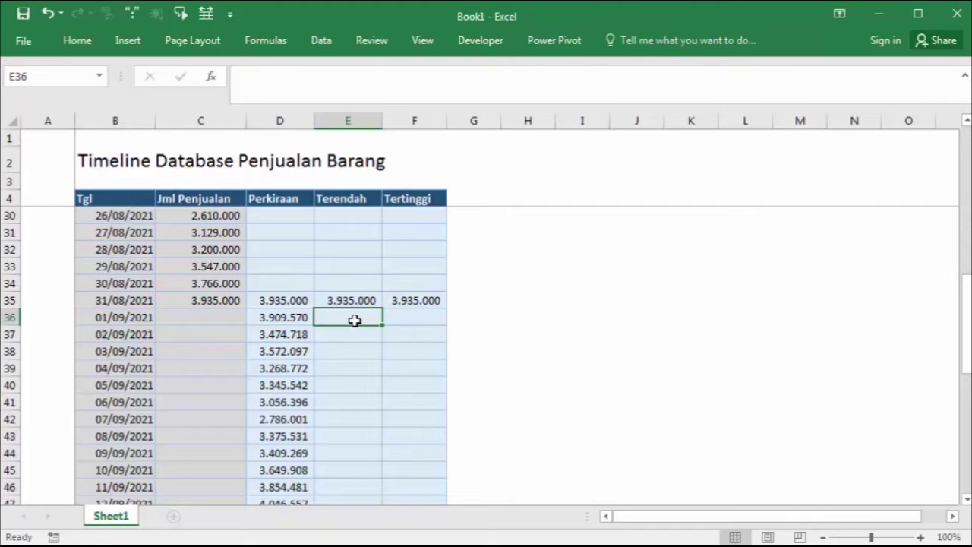
type("=")
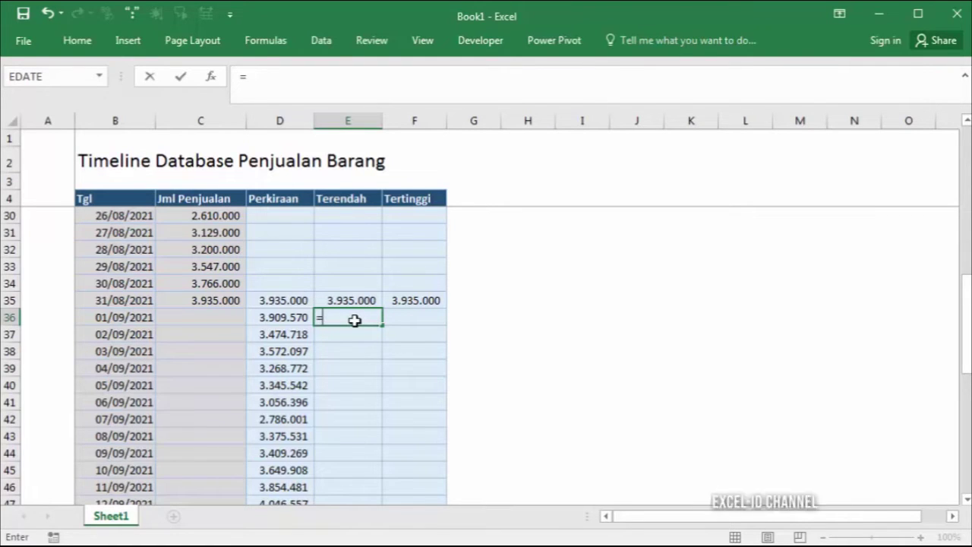
left_click(280, 317)
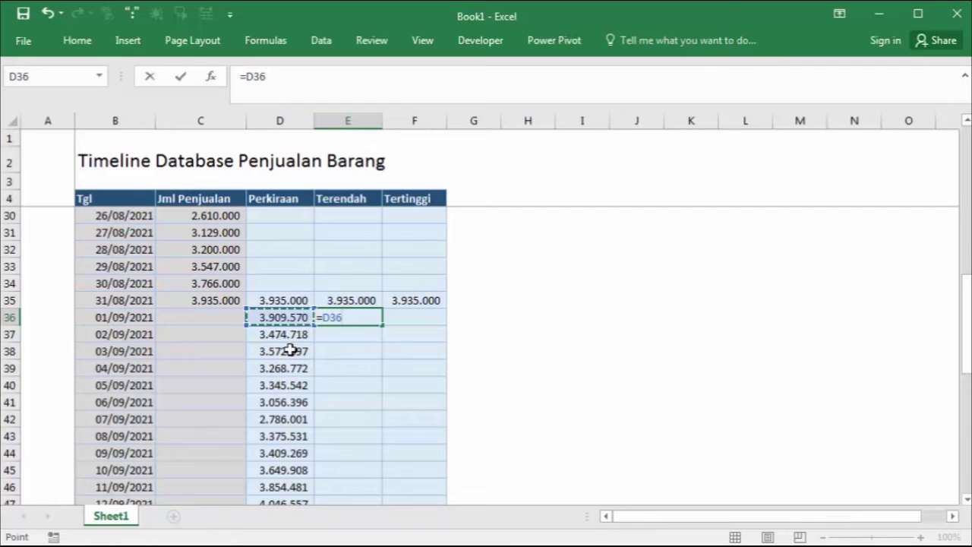
type("-fo")
key("Tab")
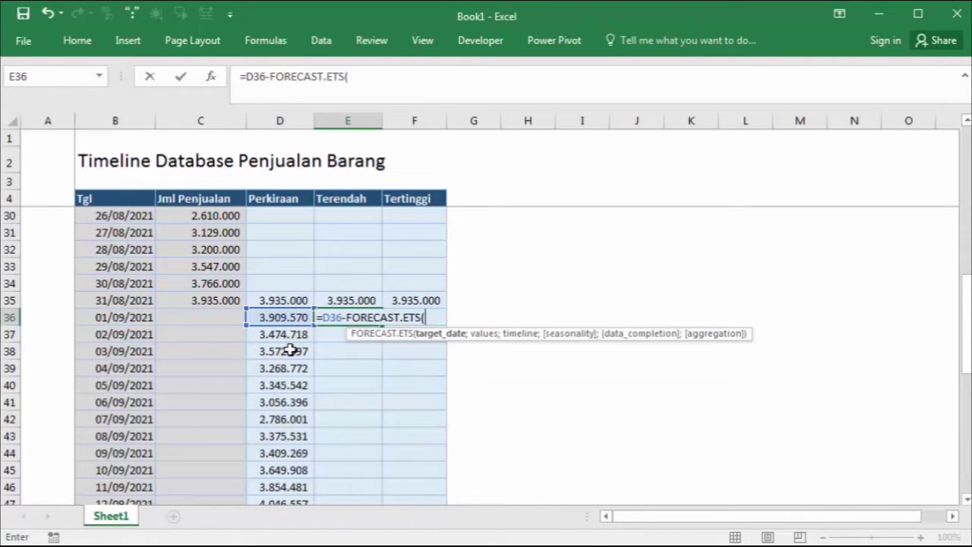
key("BackSpace")
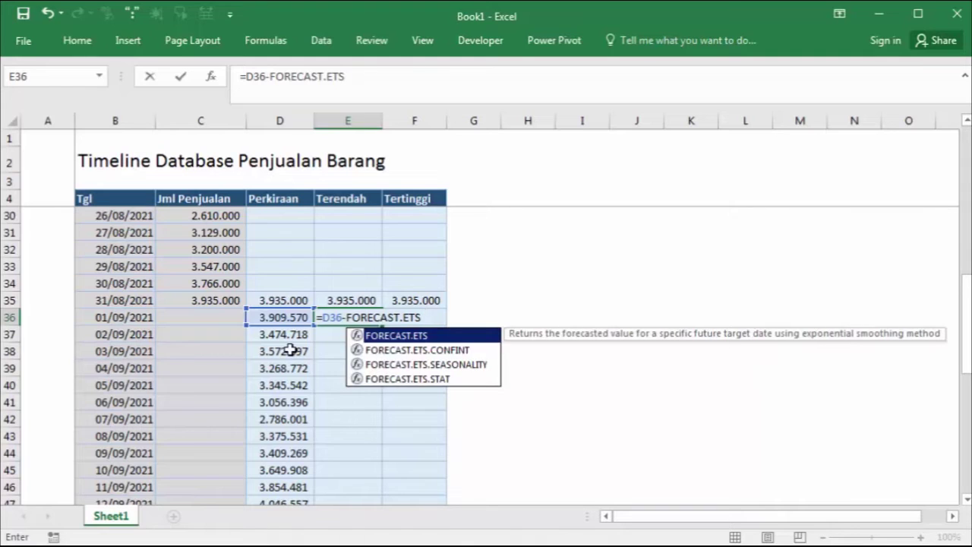
key("Down")
key("Tab")
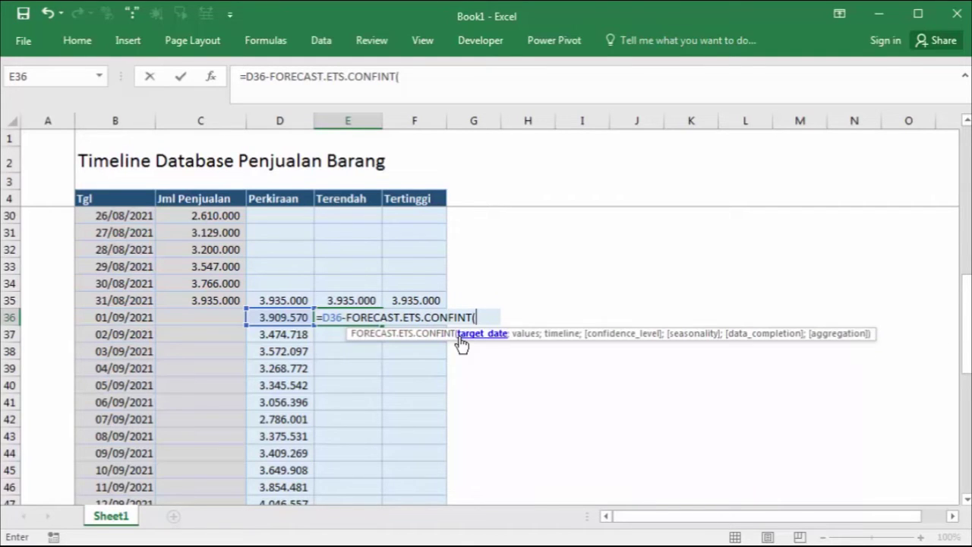
left_click(138, 317)
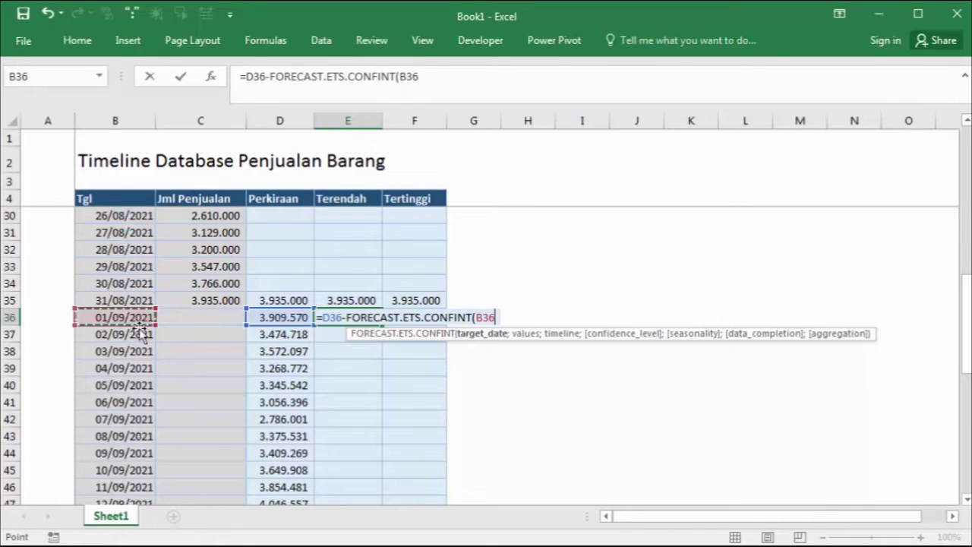
type(";")
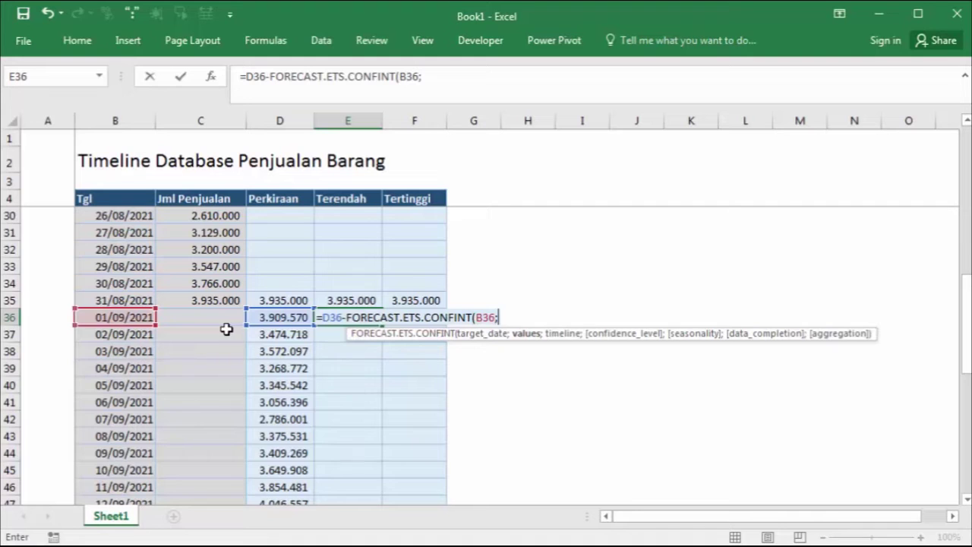
- Add the August sales as the CONFINT function's values argument, using the absolute reference $C$5:$C$35
scroll(227, 326, "up", 8)
scroll(198, 239, "up", 1)
left_click(205, 216)
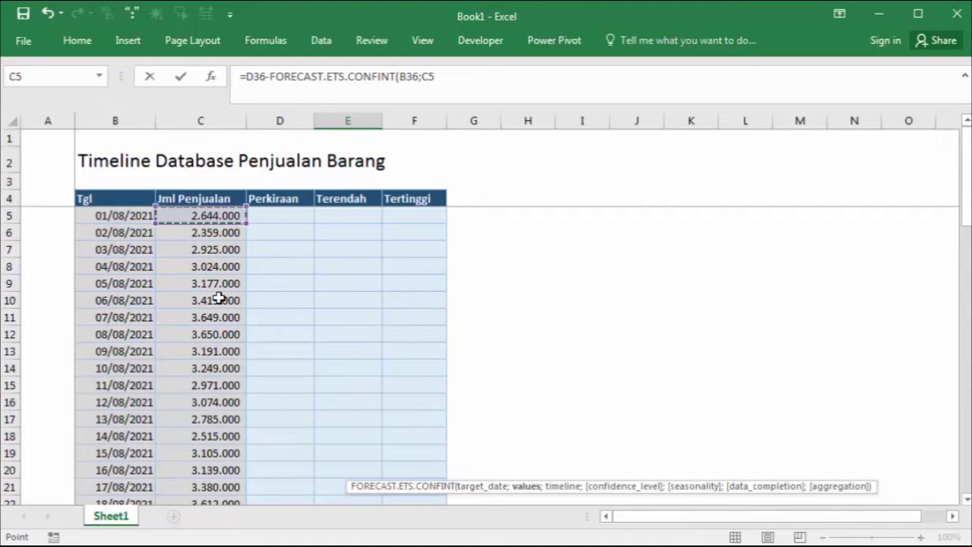
scroll(216, 304, "down", 7)
scroll(216, 304, "down", 2)
left_click(232, 267, "shift")
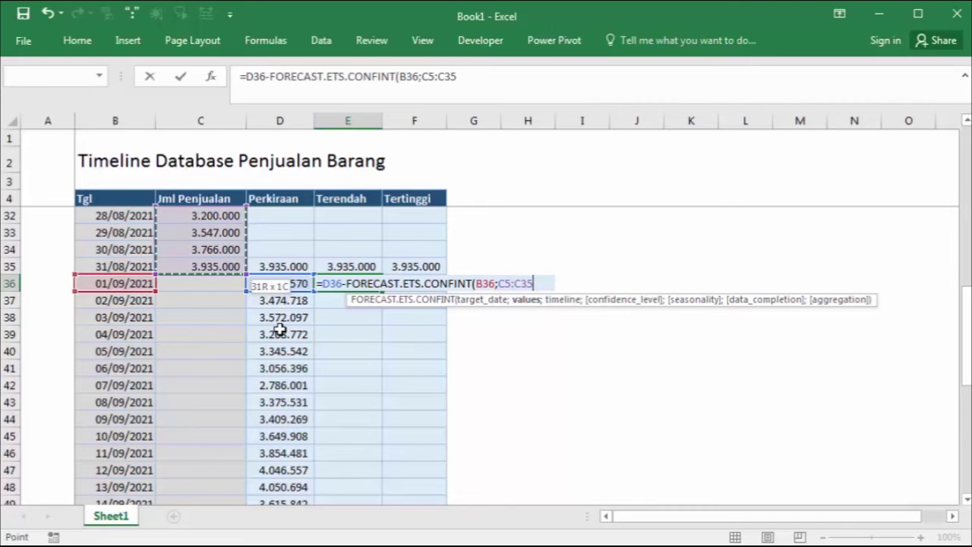
key("F4")
type(";")
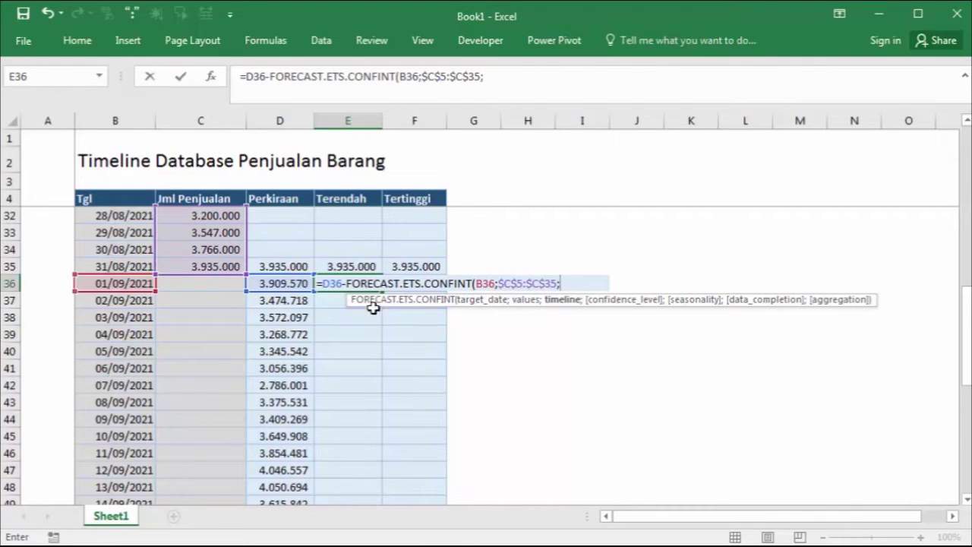
- Add the August dates as the CONFINT function's timeline argument, using the absolute reference $B$5:$B$35
scroll(157, 254, "up", 9)
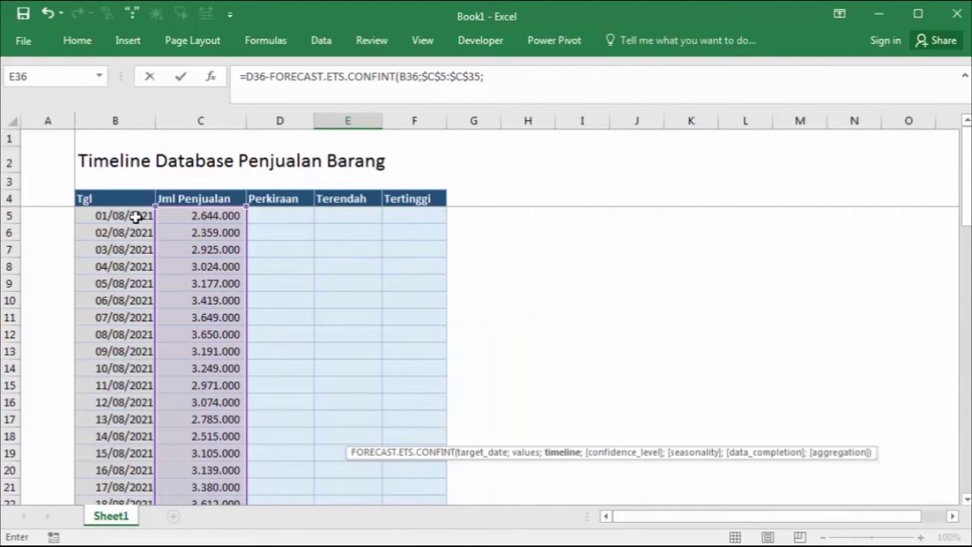
left_click(136, 216)
scroll(144, 313, "down", 4)
scroll(144, 313, "down", 3)
left_click(130, 367, "shift")
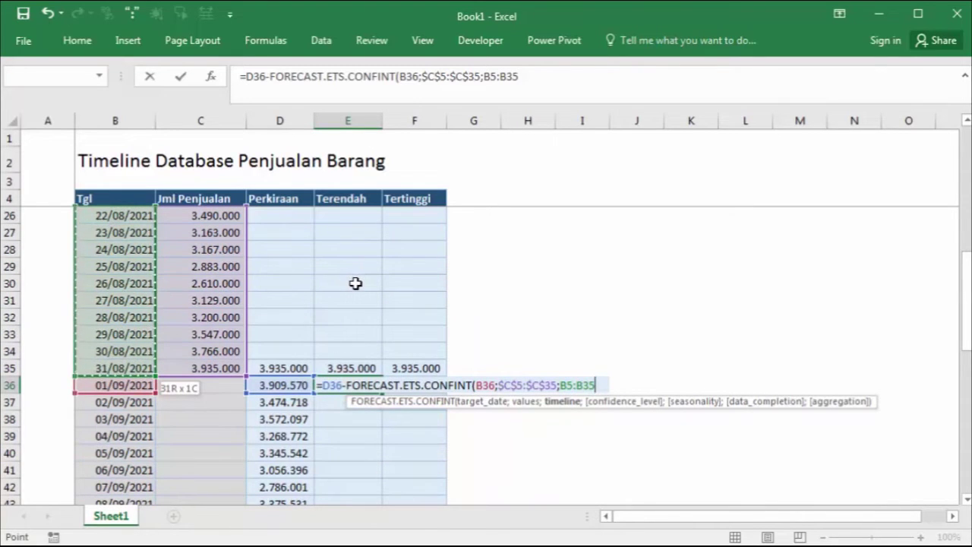
key("F4")
type(";")
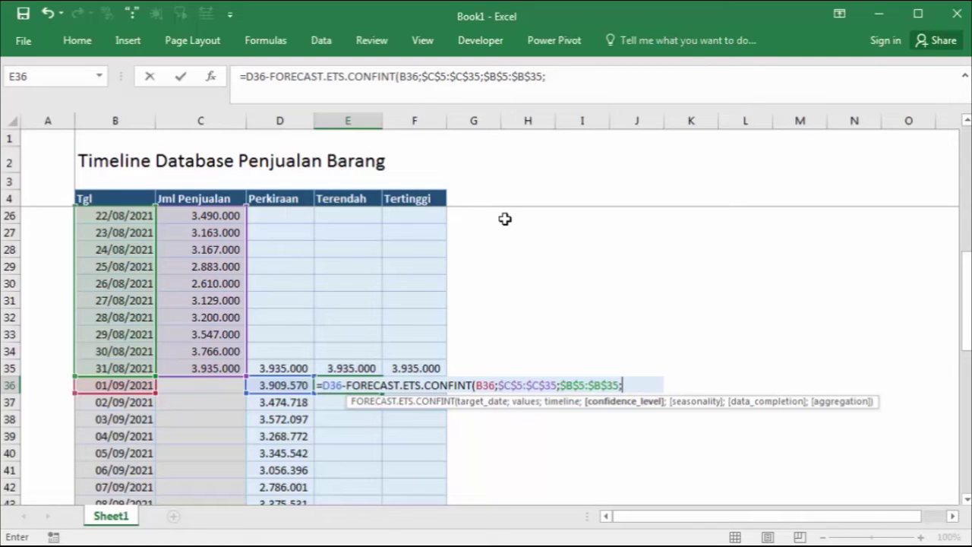
- Finish the E36 formula with confidence level 0,95, seasonality 1, data completion 1 (linear interpolation) and a closing parenthesis
type("0,95;")
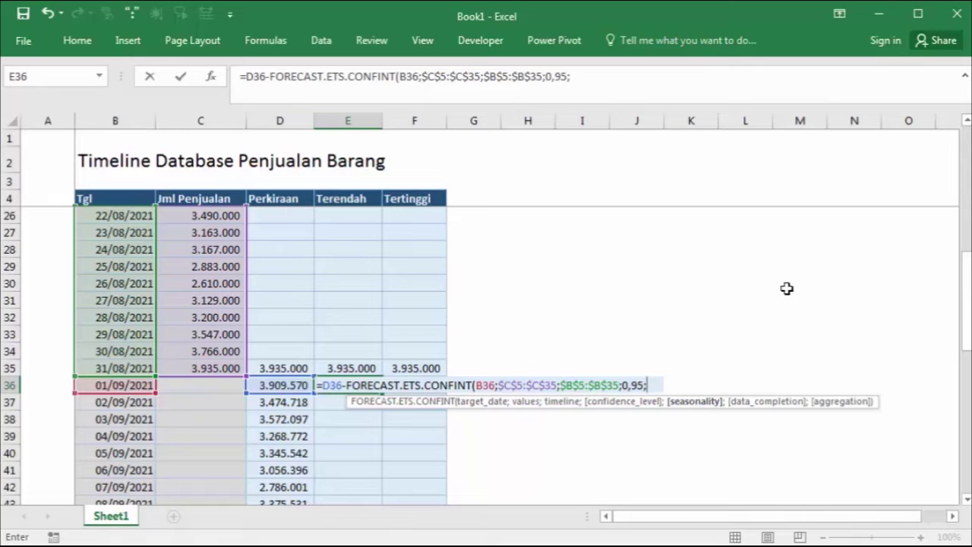
type("1")
type(";")
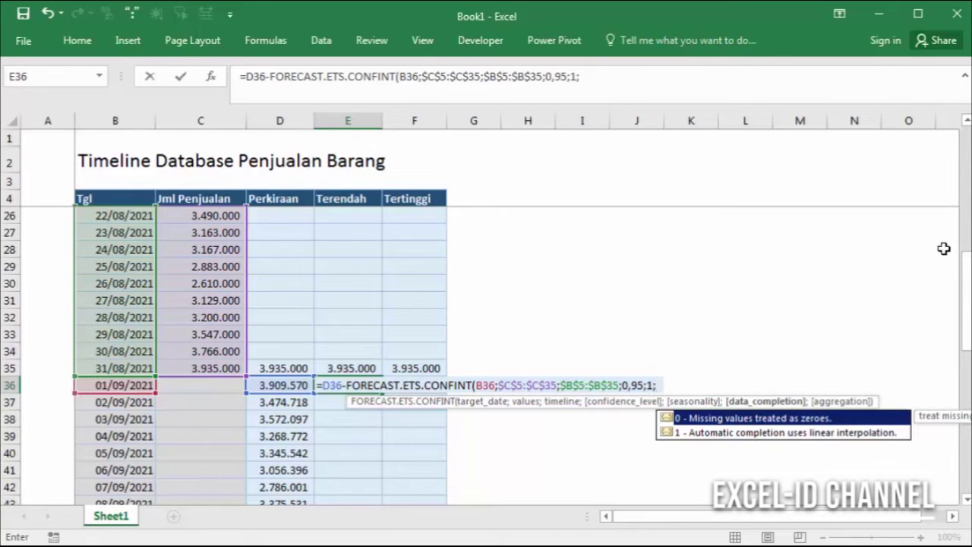
key("Down")
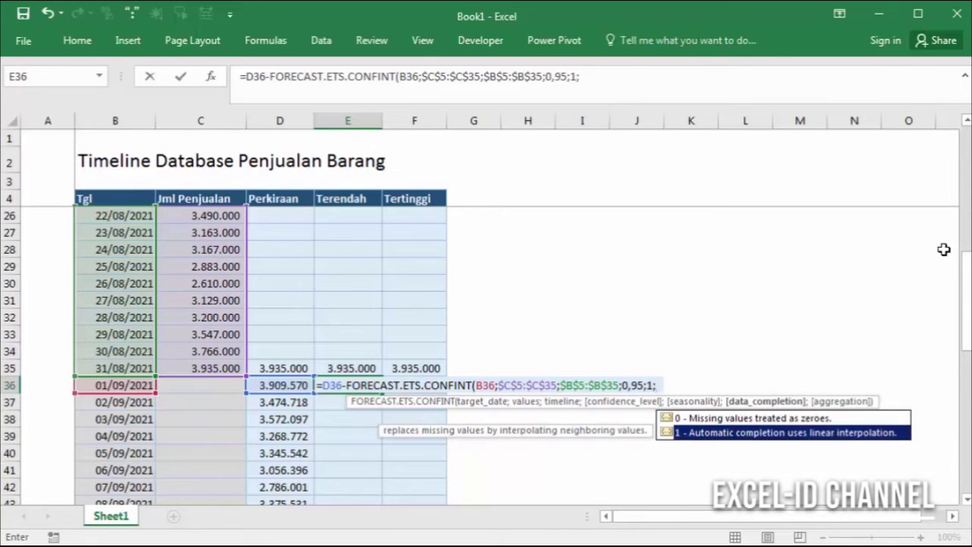
key("Tab")
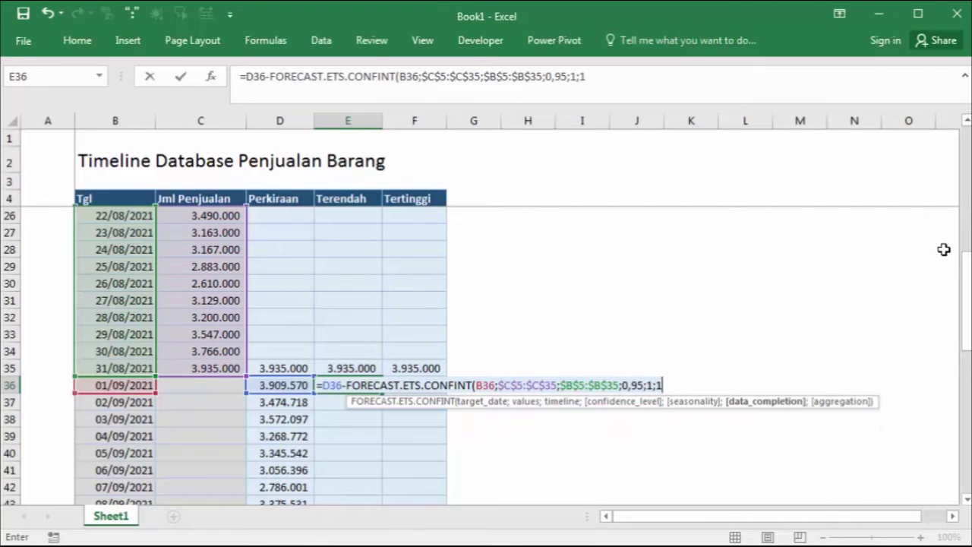
key("Return")
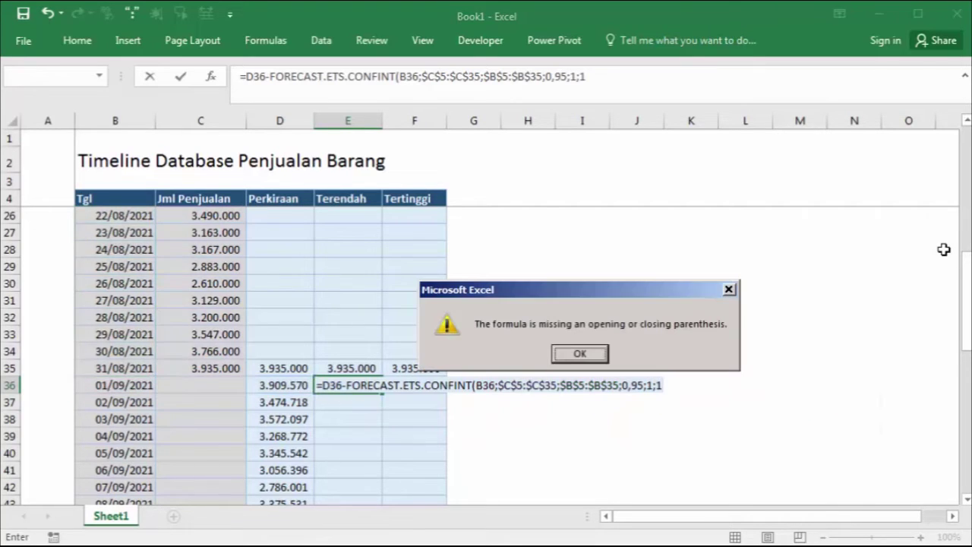
left_click(564, 354)
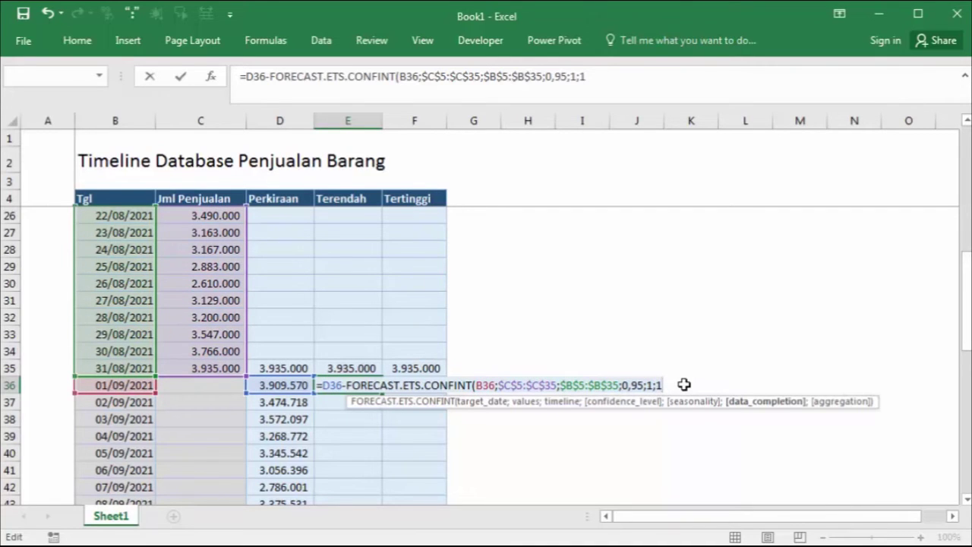
type(")")
key("Return")
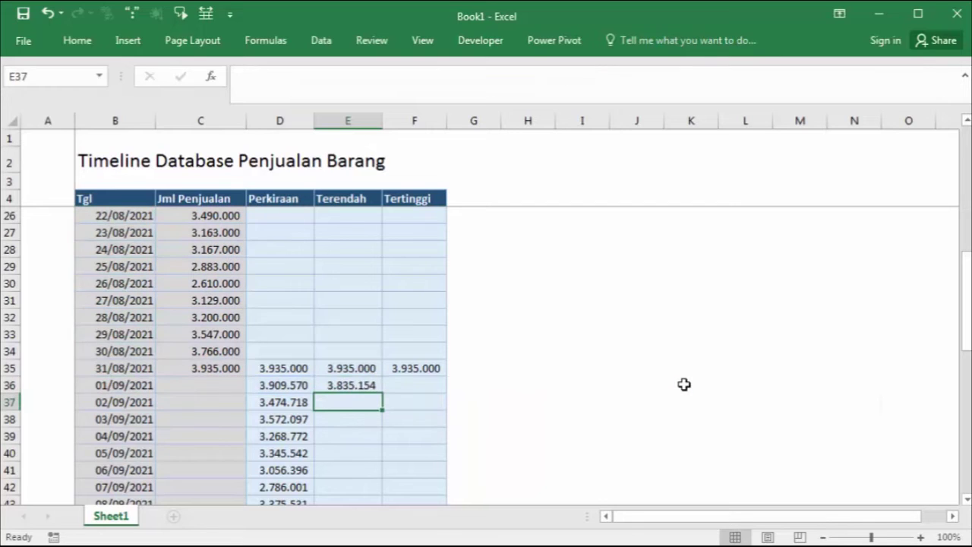
- Fill the lower-bound formula from E36 down to 30/09/2021 (E65) and compare its last rows with the Perkiraan column
left_click(361, 384)
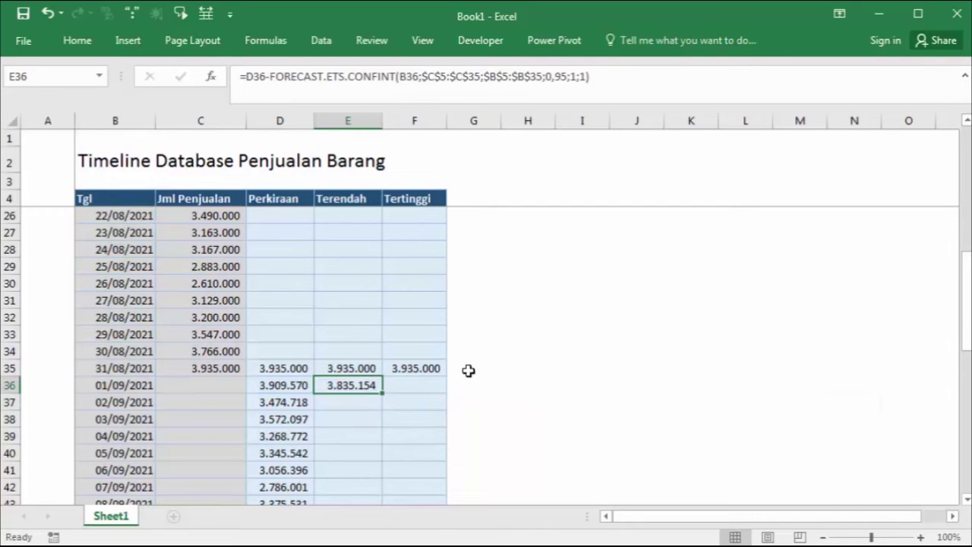
left_click_drag(382, 395, 374, 460)
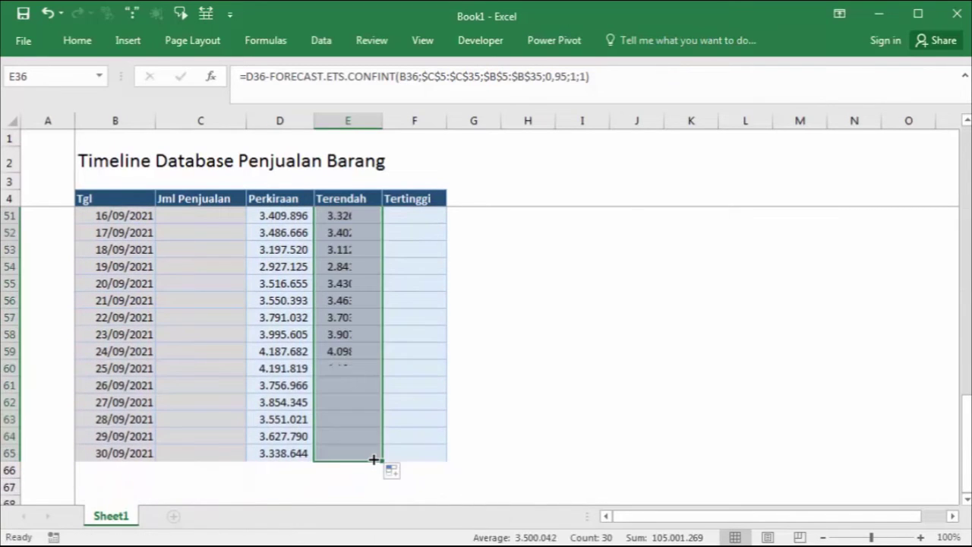
left_click(358, 453)
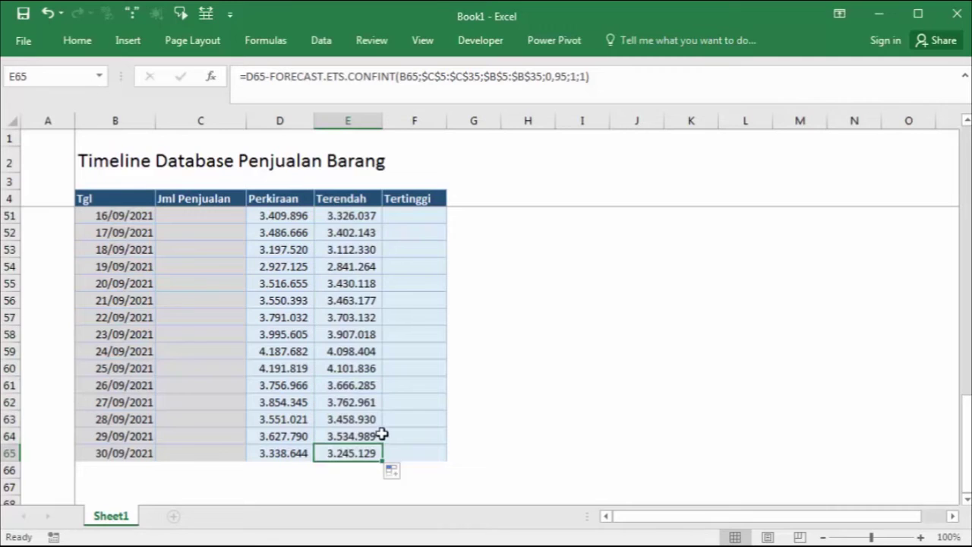
left_click(363, 434)
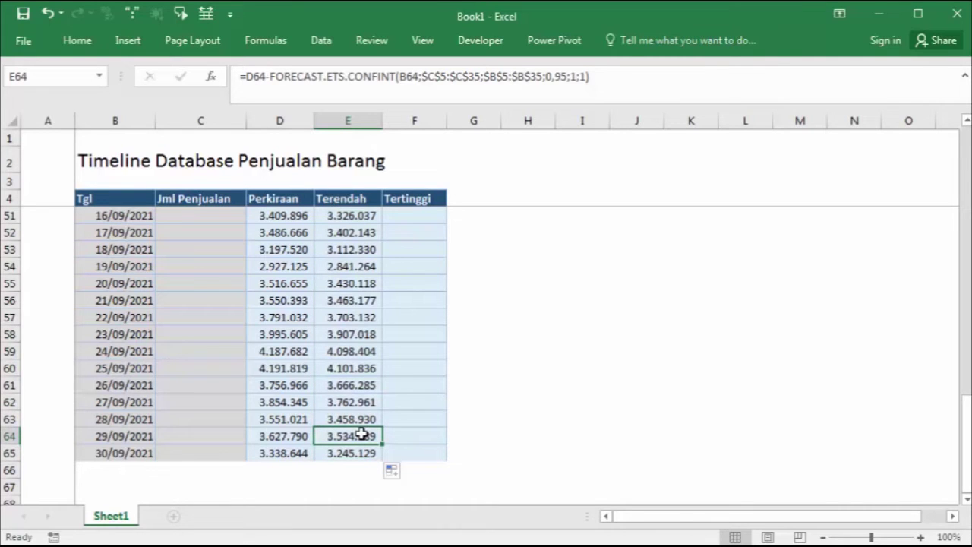
left_click(275, 436)
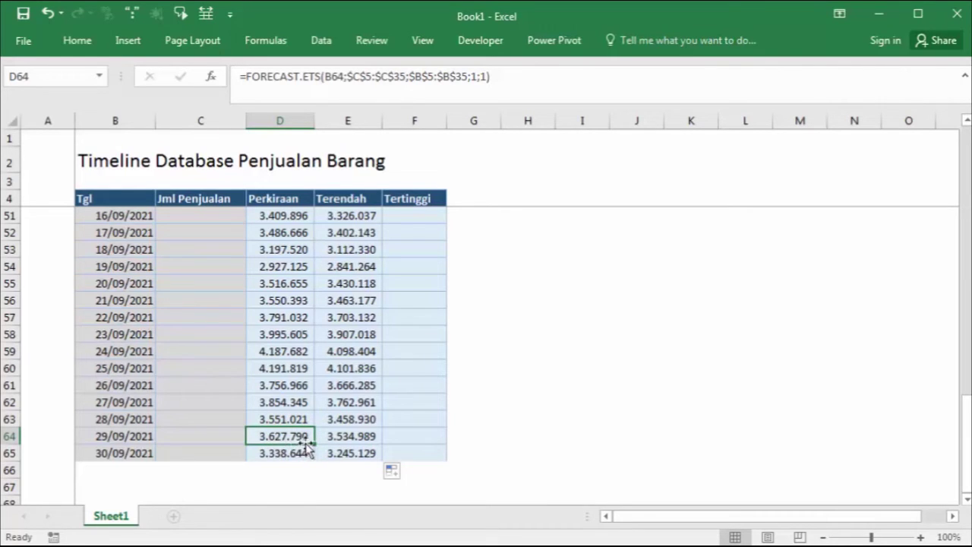
left_click(339, 440)
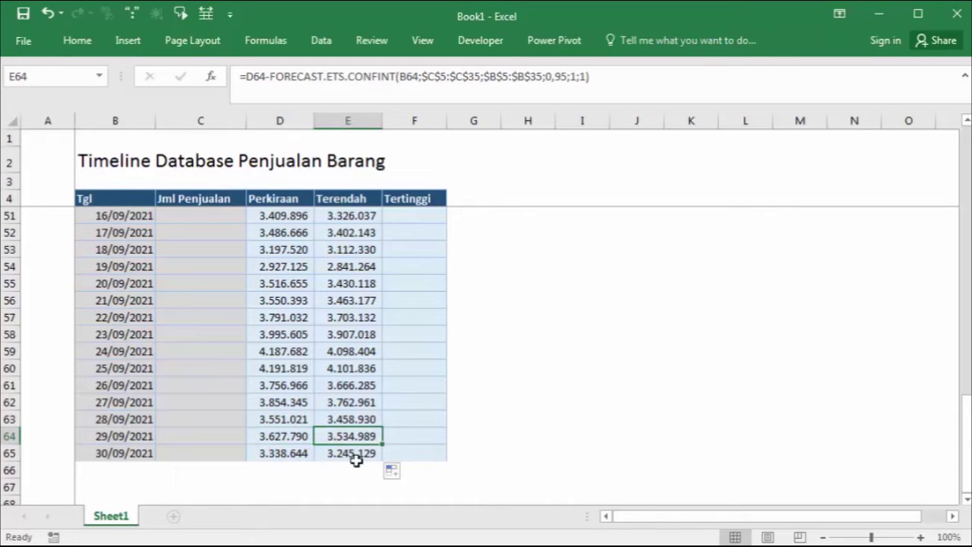
- Copy the text of the lower-bound formula in E36 and paste it unchanged into F36 under Tertinggi
scroll(357, 456, "up", 8)
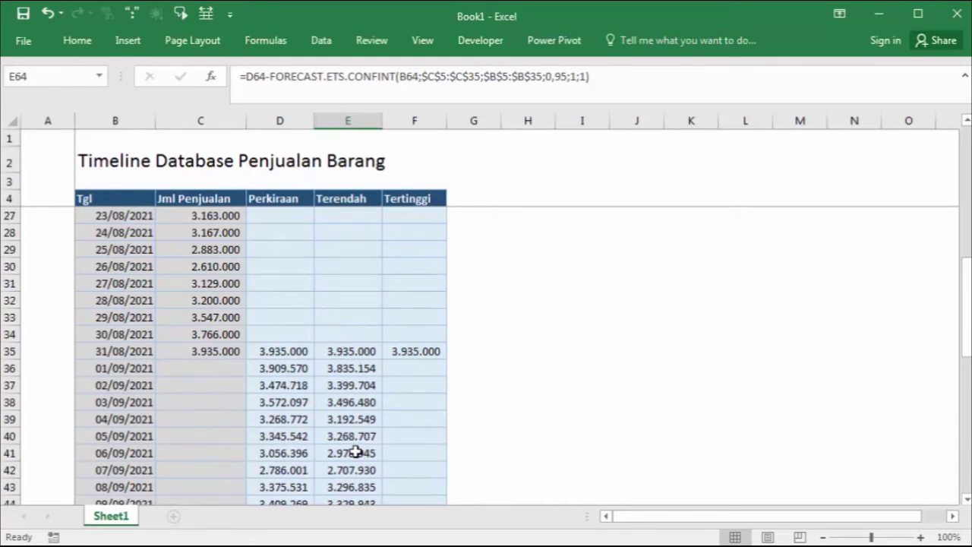
left_click(403, 370)
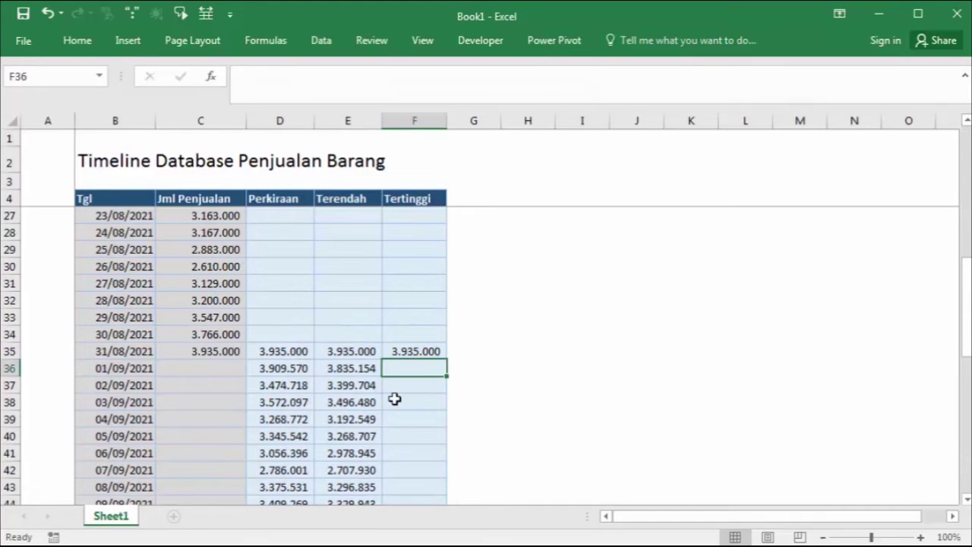
left_click(356, 368)
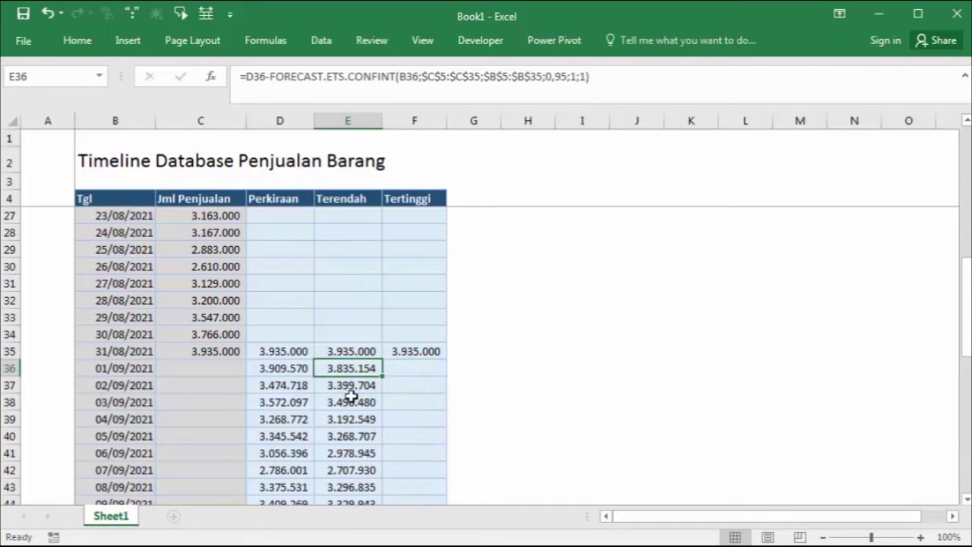
left_click_drag(613, 86, 240, 76)
key("ctrl+c")
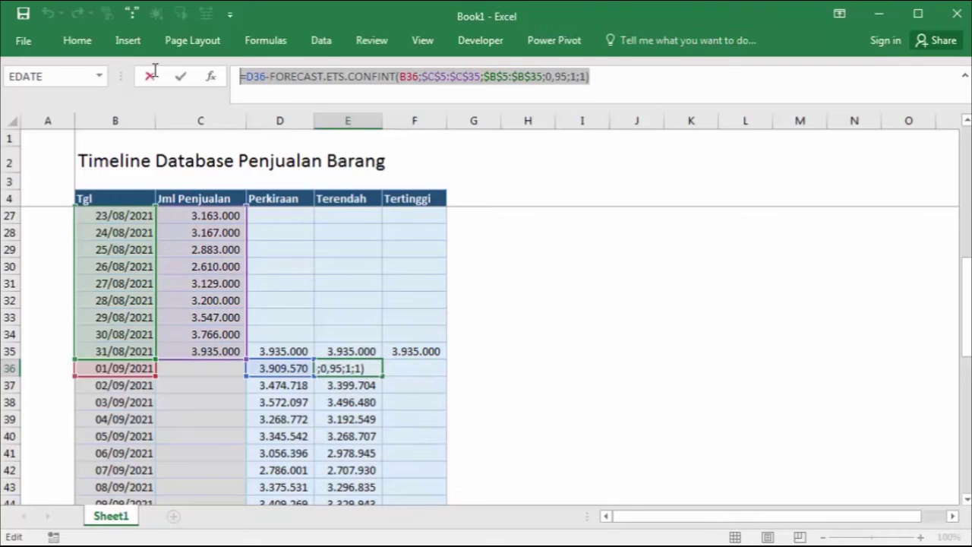
key("Escape")
left_click(412, 369)
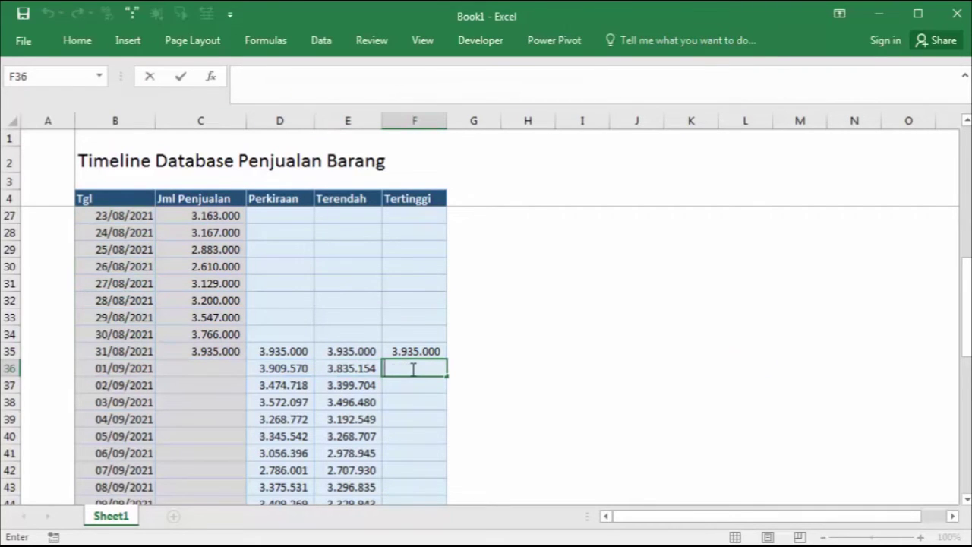
key("ctrl+v")
- Replace the minus sign after D36 in the F36 formula with a plus sign and commit it
left_click(414, 368)
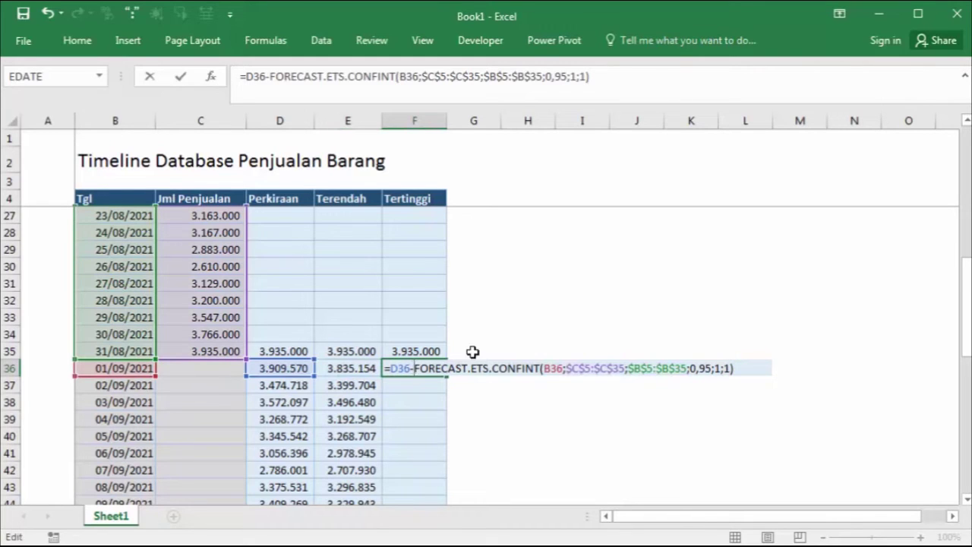
key("BackSpace")
type("+")
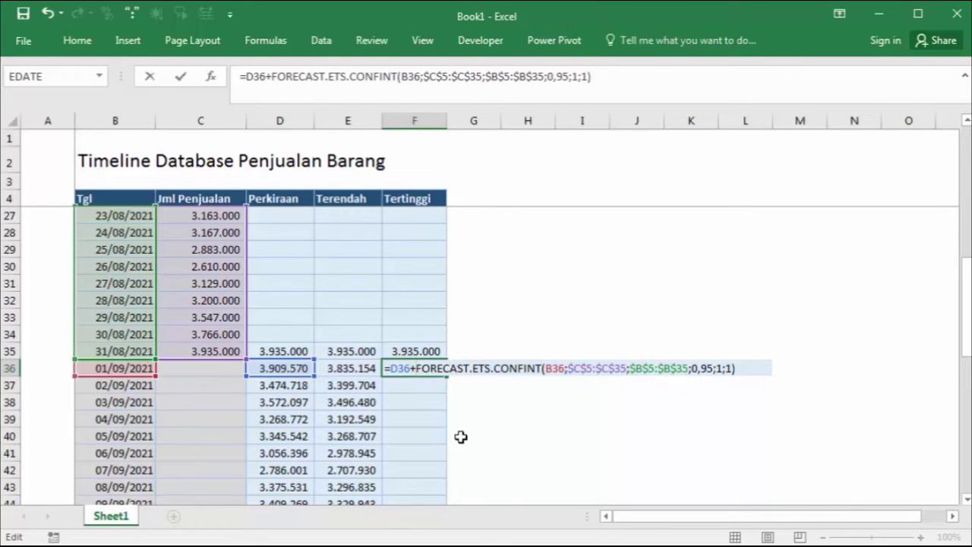
key("Return")
- Fill the upper-bound formula from F36 down to 30/09/2021 (F65) and check the 31/08/2021 starting cells D35, E35 and F35
left_click(441, 369)
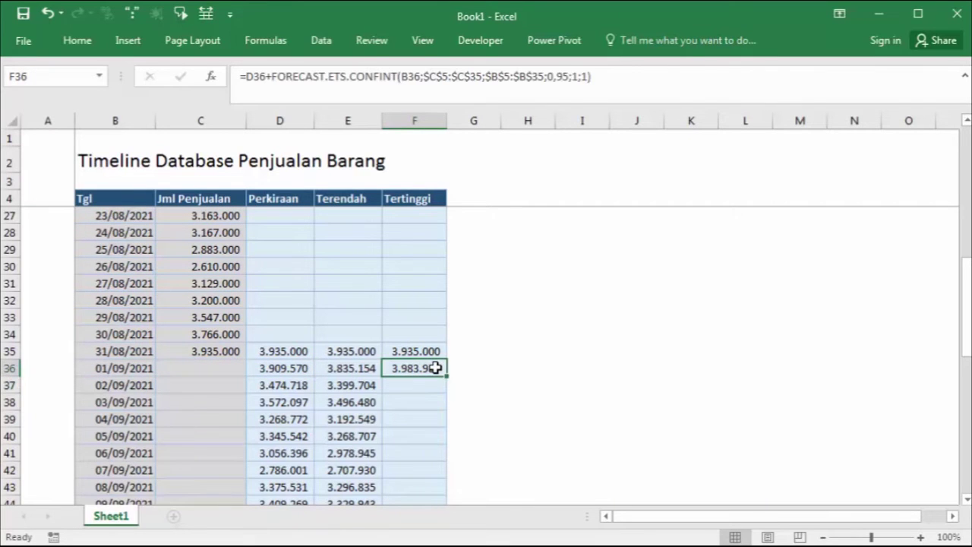
left_click_drag(445, 372, 445, 480)
scroll(484, 450, "up", 8)
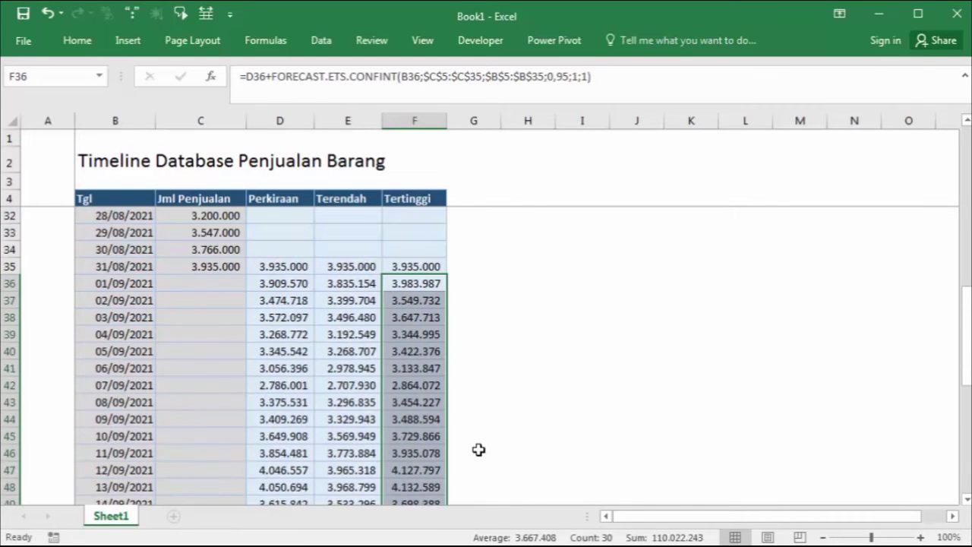
left_click(416, 387)
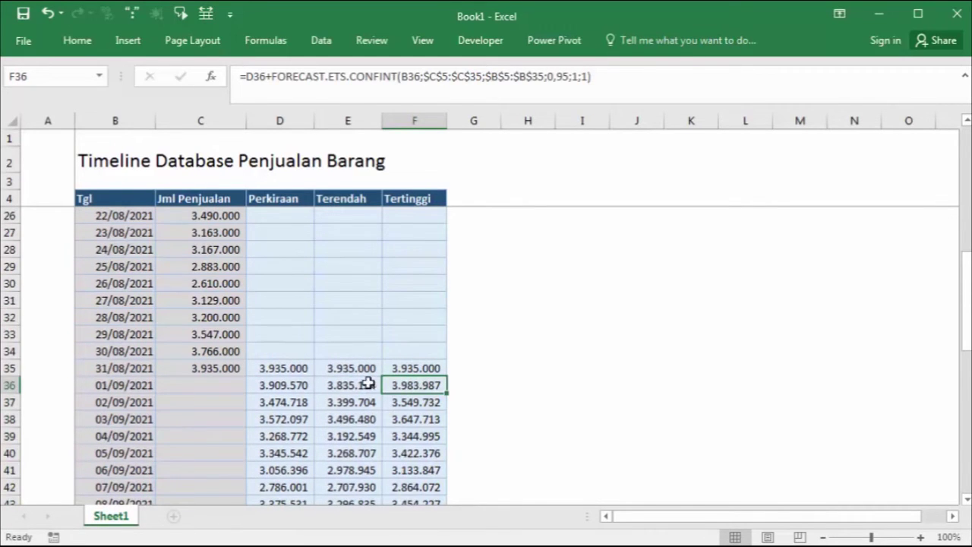
left_click(296, 370)
left_click(374, 370)
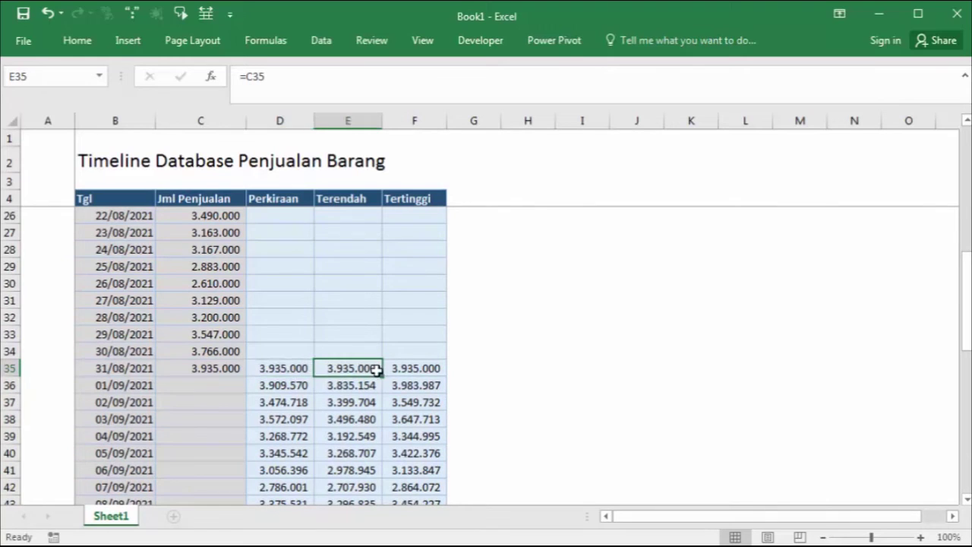
left_click(419, 372)
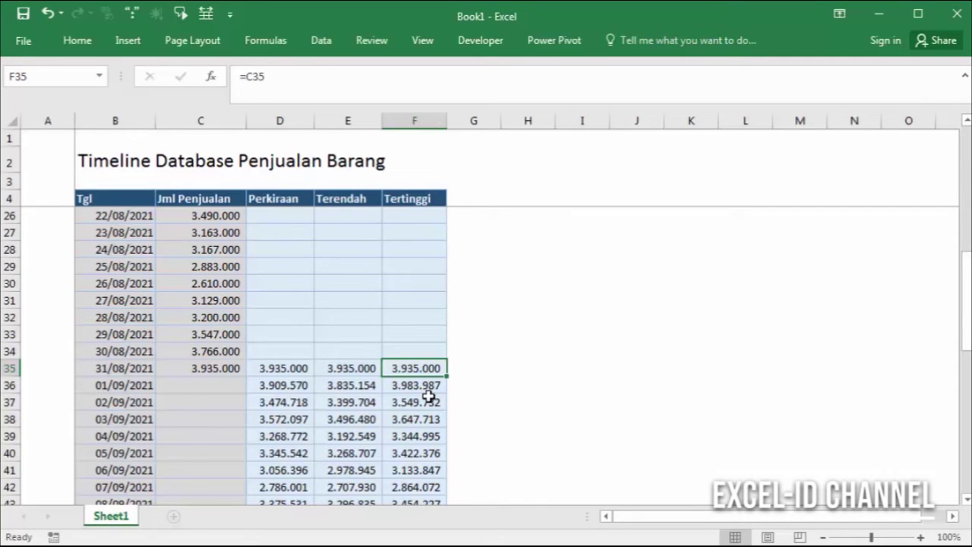
- Insert a basic 2-D line chart from the sales and forecast table and move it off most of the data
scroll(428, 396, "up", 7)
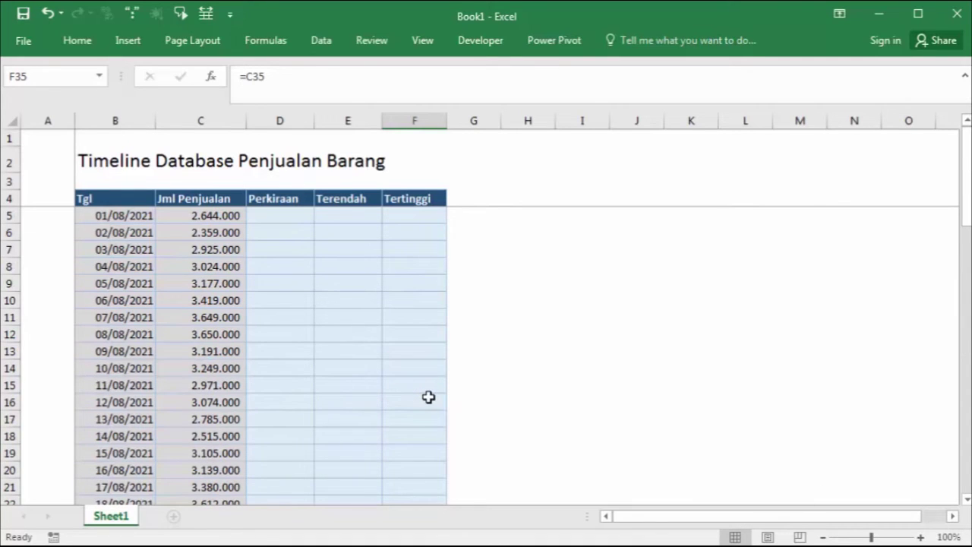
left_click(108, 215)
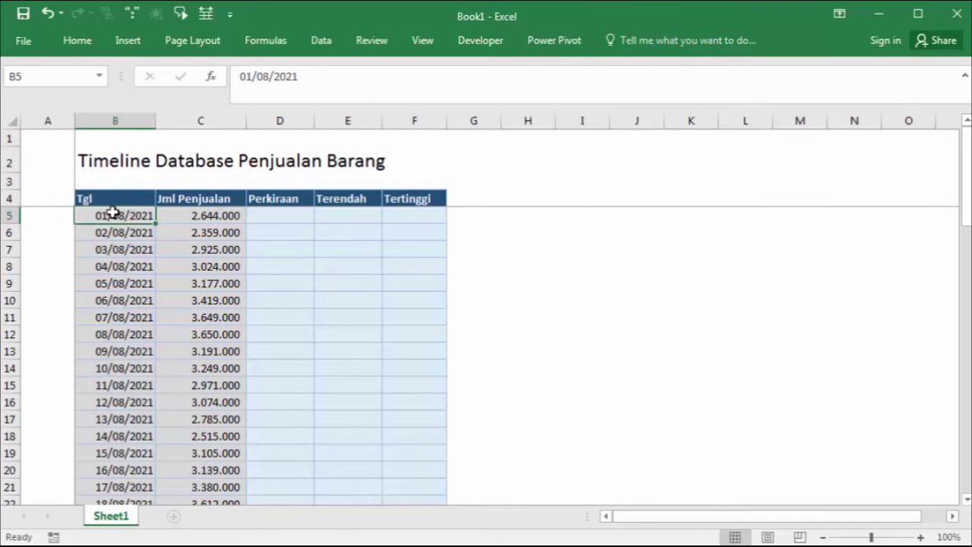
left_click(128, 41)
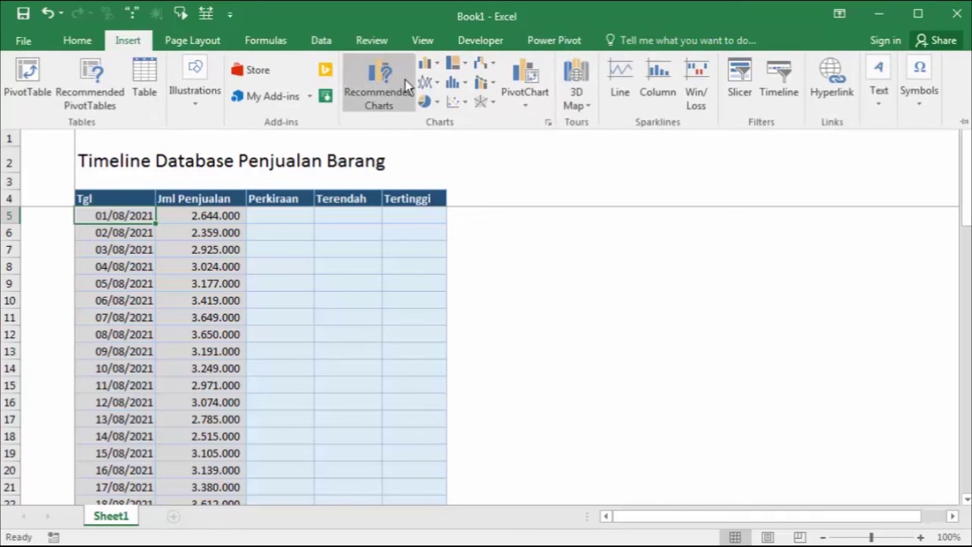
left_click(438, 82)
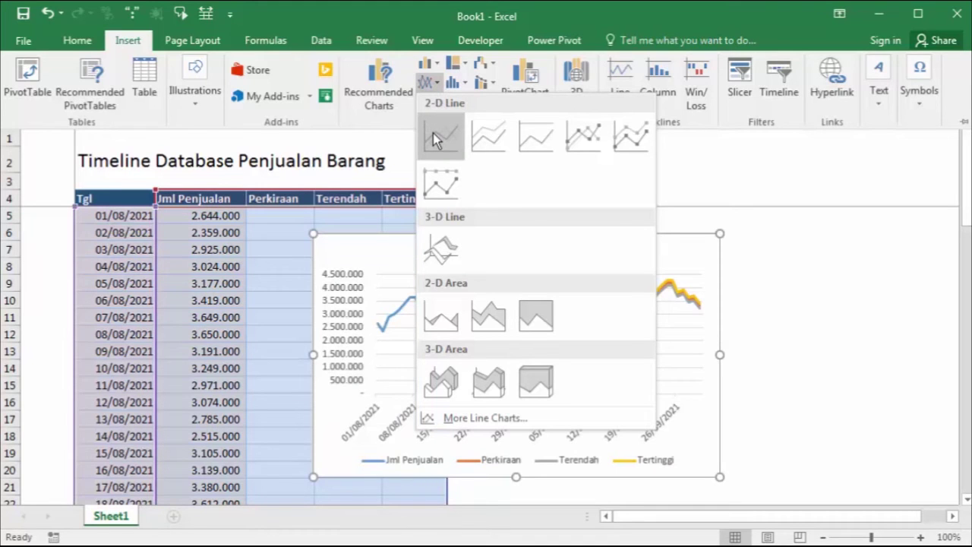
left_click(433, 133)
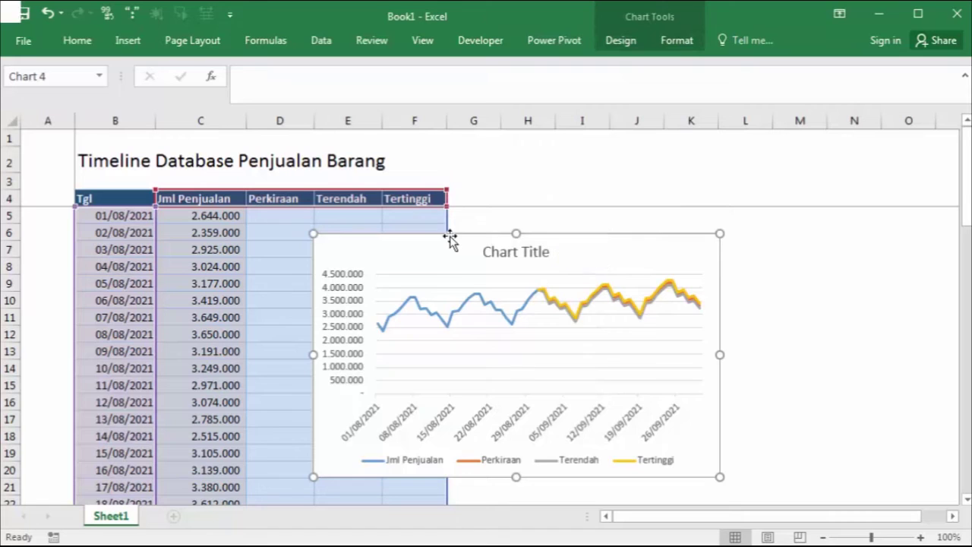
left_click_drag(450, 239, 560, 195)
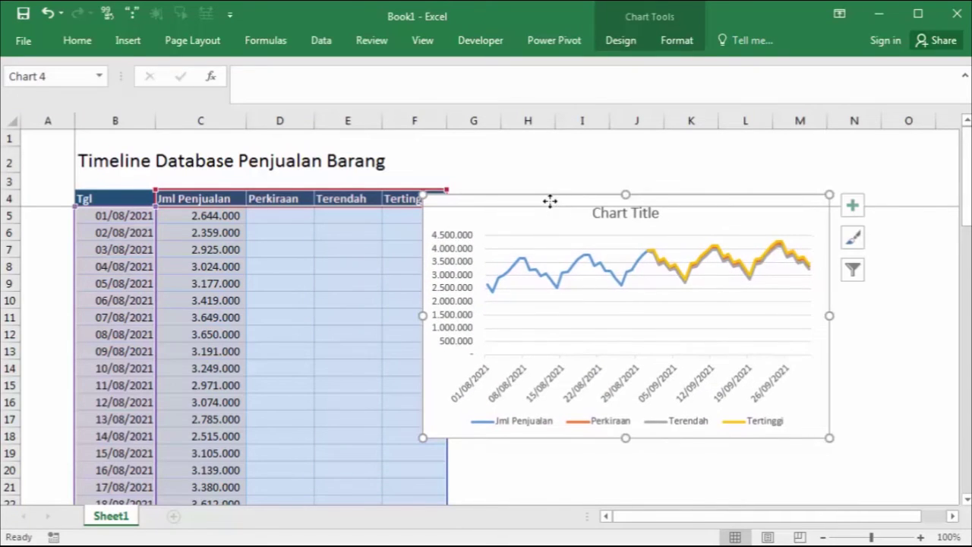
- Move the line chart to a new sheet named "Grafik Forcasting"
right_click(550, 203)
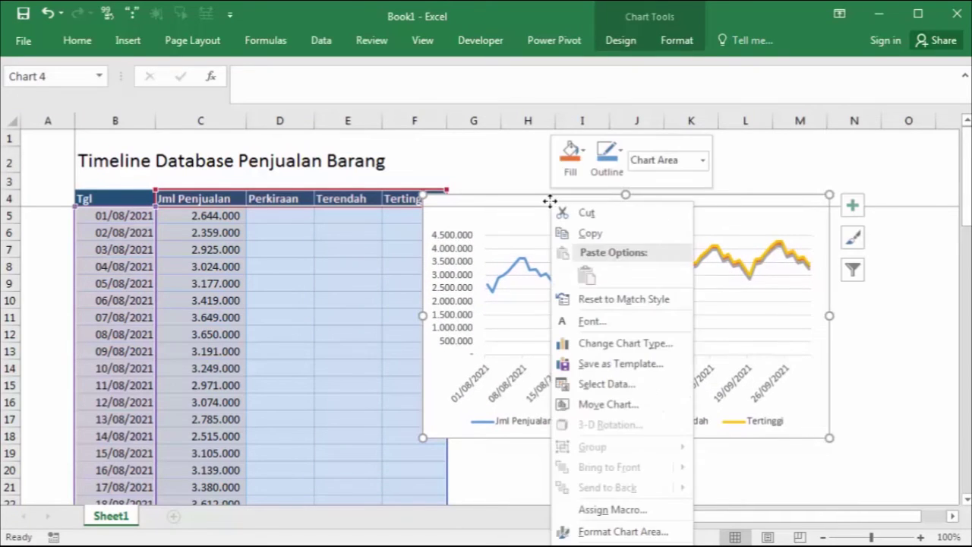
left_click(631, 405)
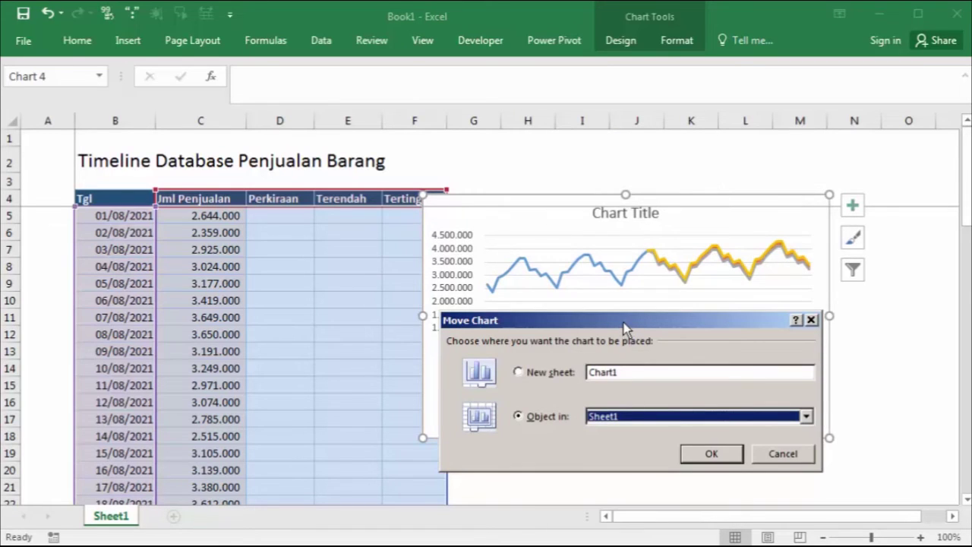
left_click_drag(623, 322, 574, 262)
left_click(571, 362)
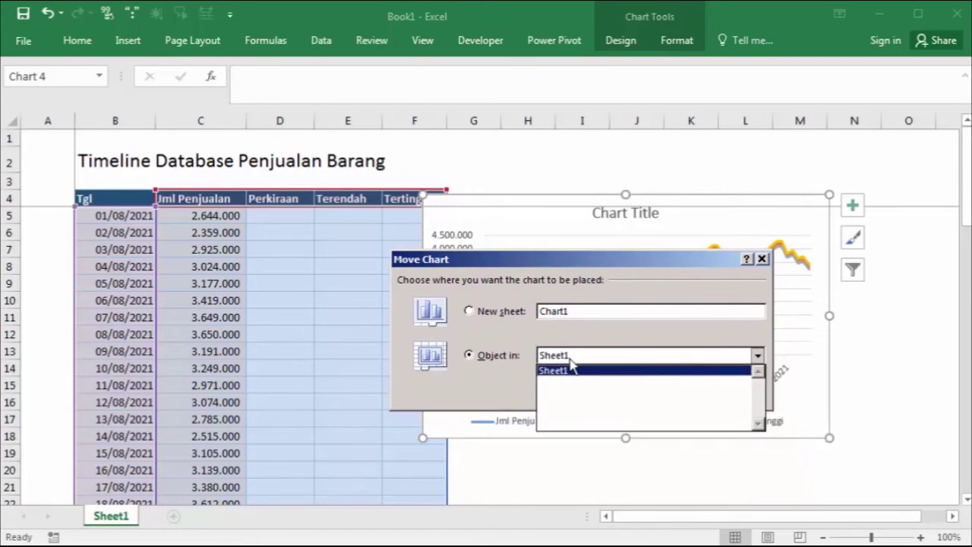
left_click(571, 370)
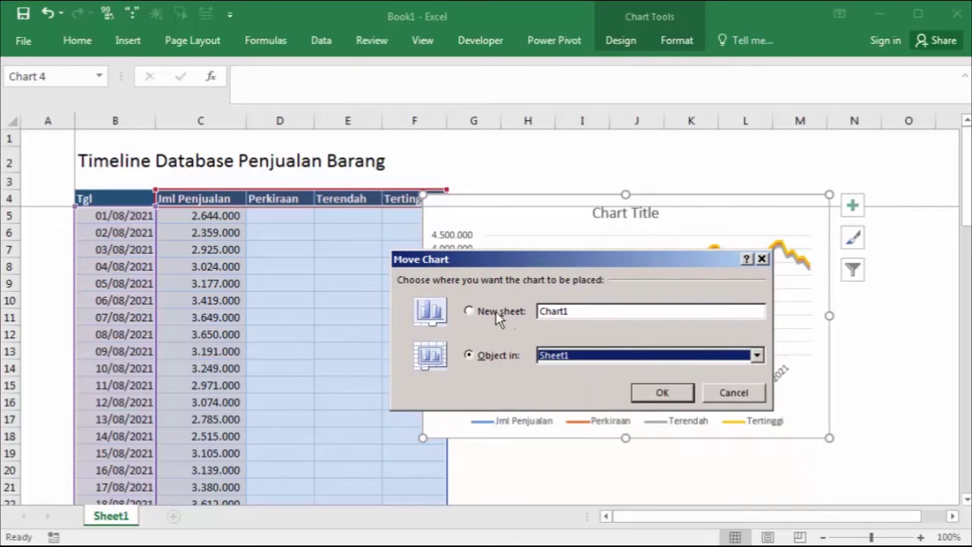
left_click(546, 312)
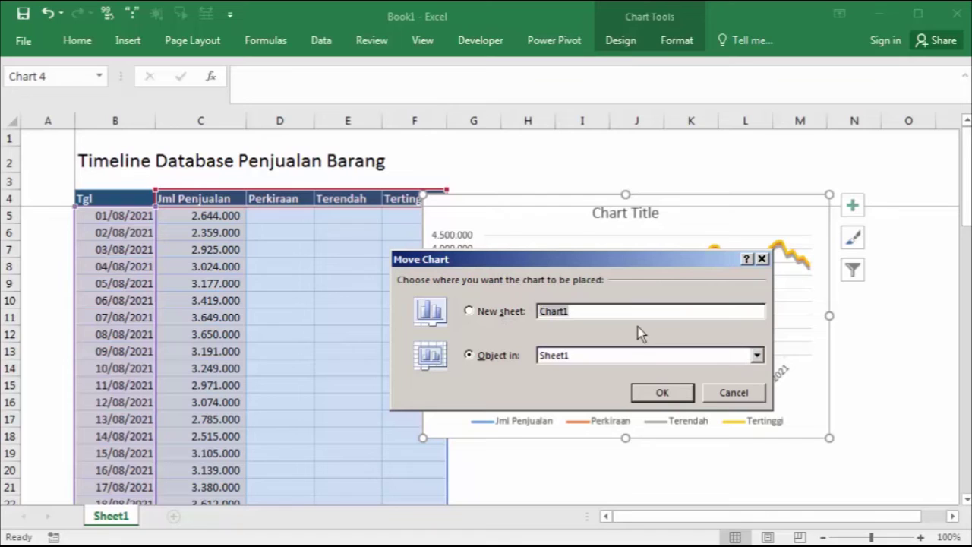
type("Grafik Forcasting")
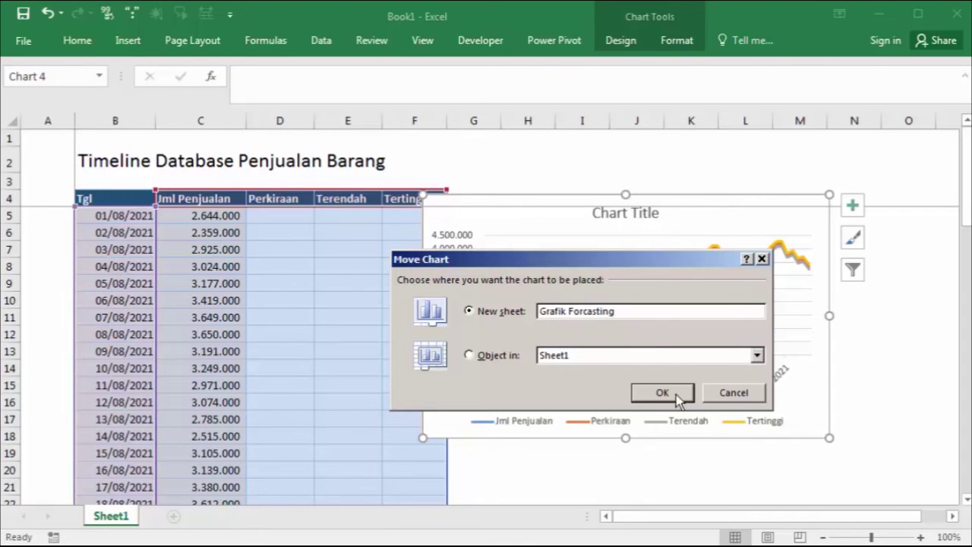
left_click(662, 393)
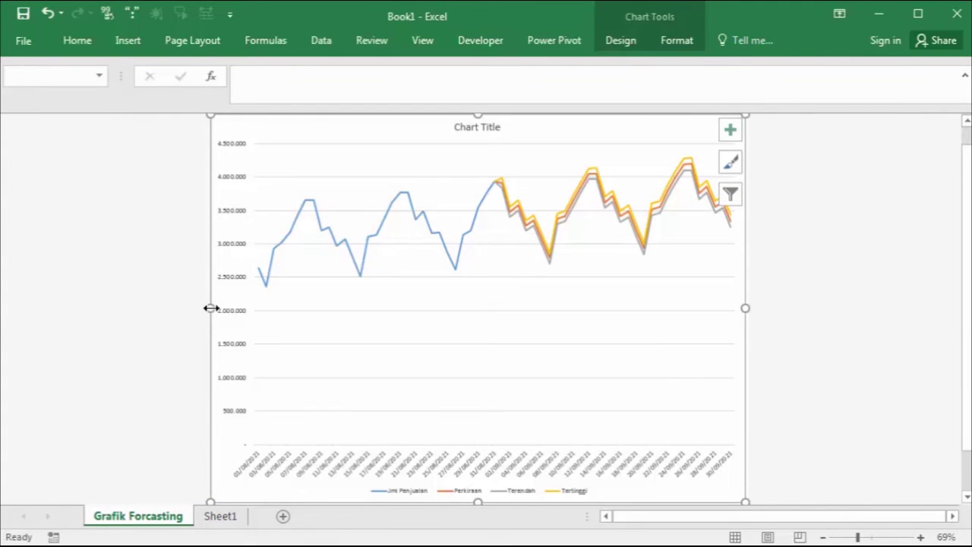
- Open the axis formatting options for the chart's vertical value axis
scroll(220, 308, "up", 1)
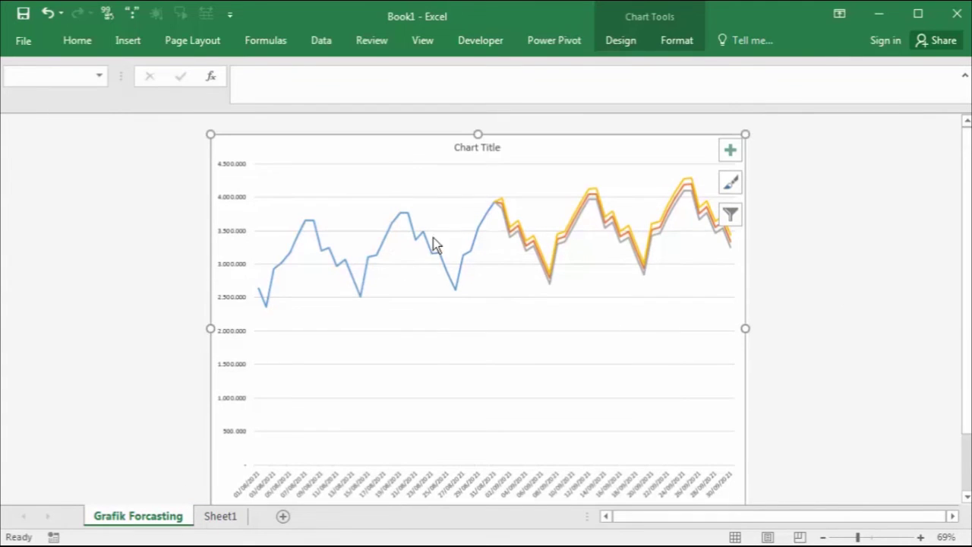
left_click(237, 432)
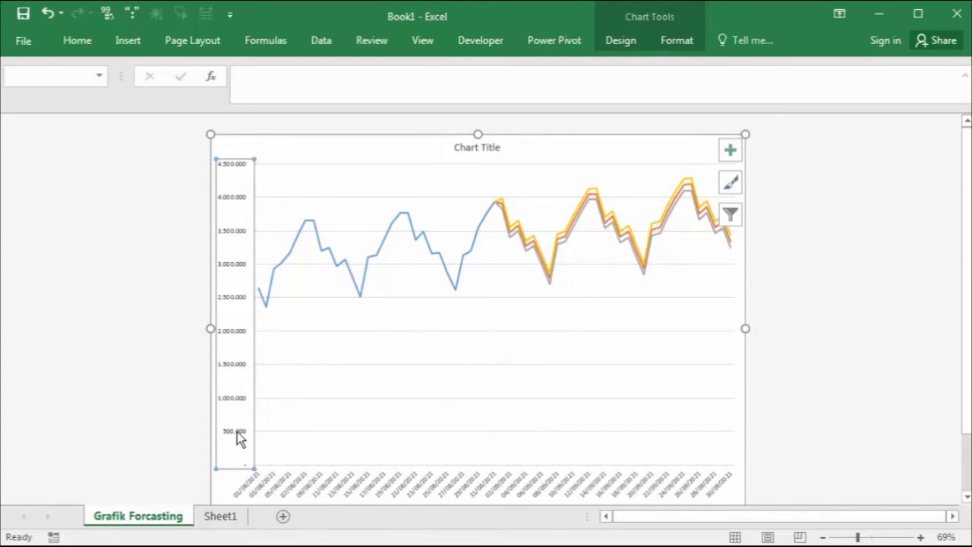
right_click(237, 432)
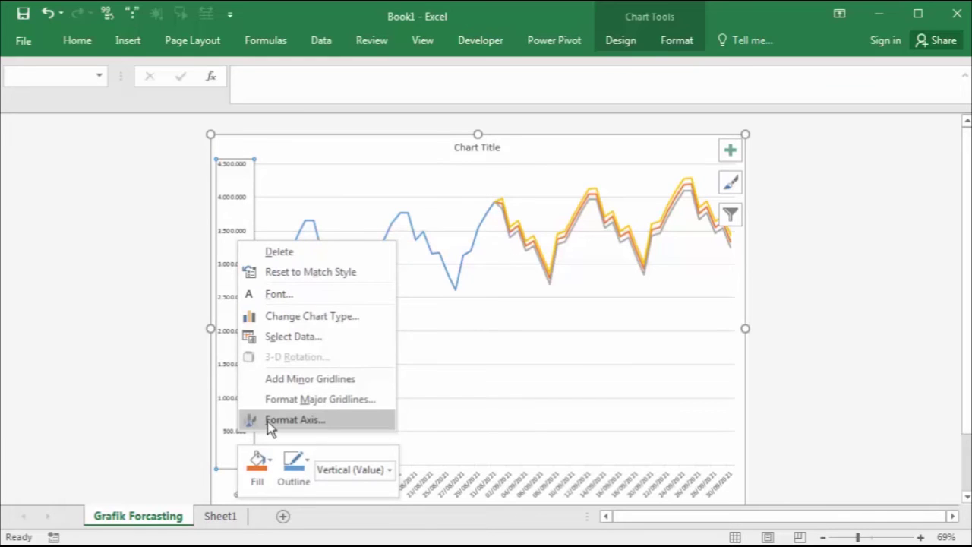
left_click(268, 422)
left_click_drag(615, 397, 729, 109)
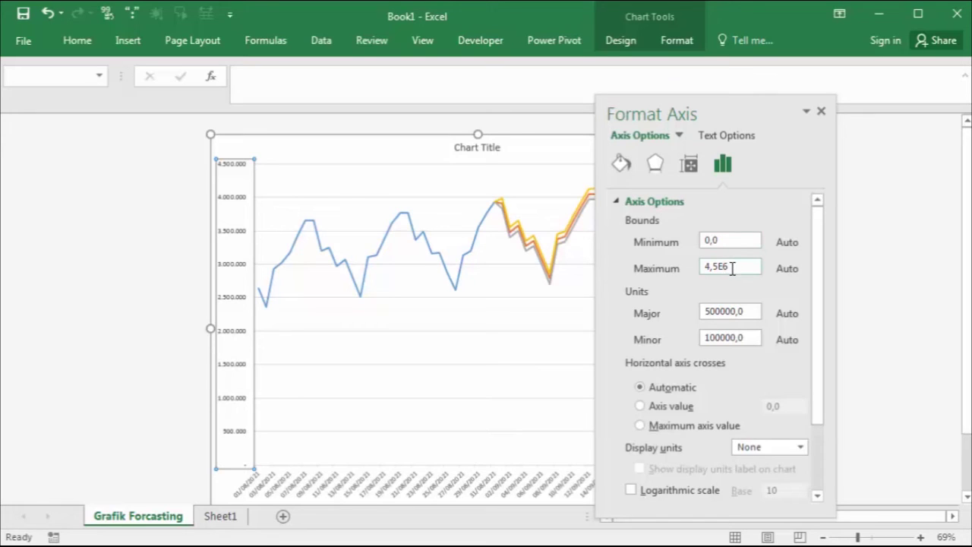
- Set the vertical axis minimum bound to 1000000
left_click(739, 242)
type("10000")
key("Delete")
key("Delete")
key("Delete")
type("00")
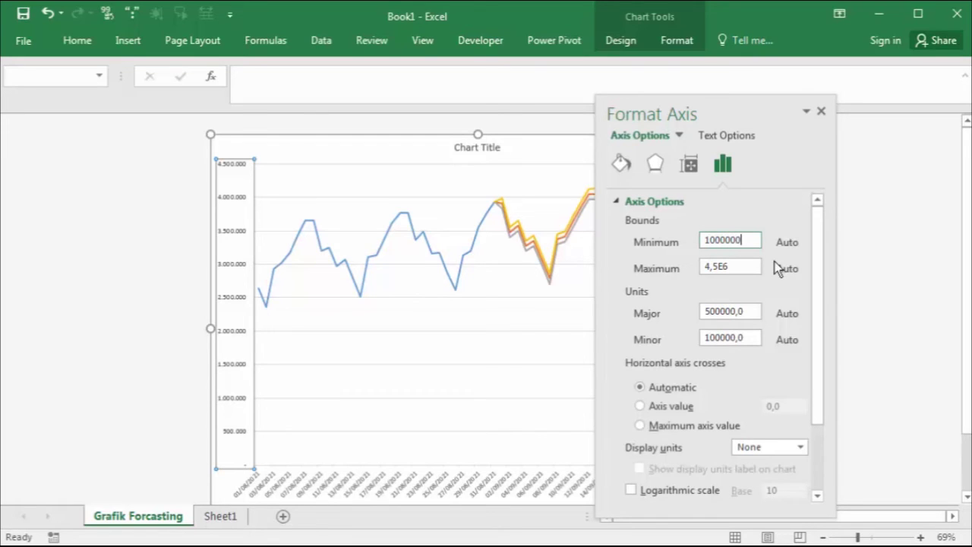
left_click(736, 267)
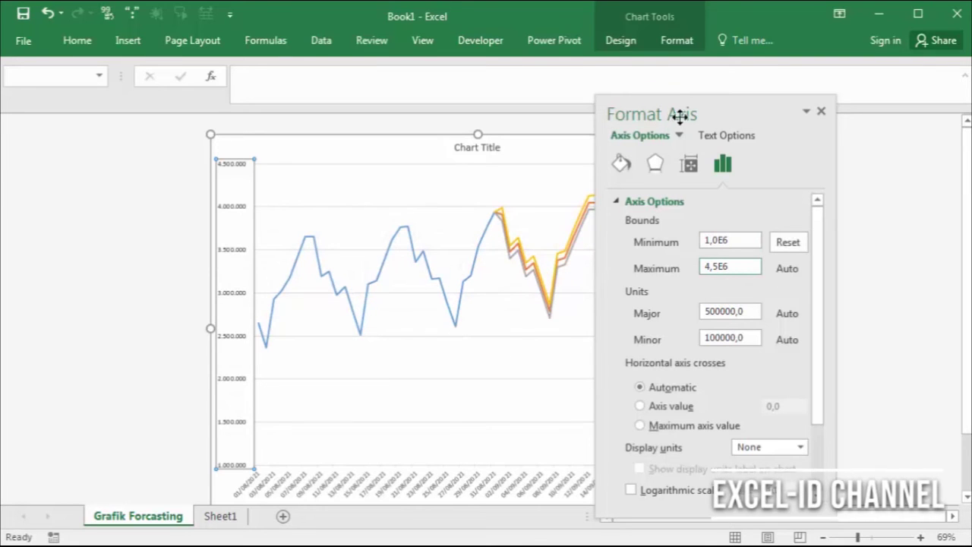
left_click_drag(690, 122, 710, 104)
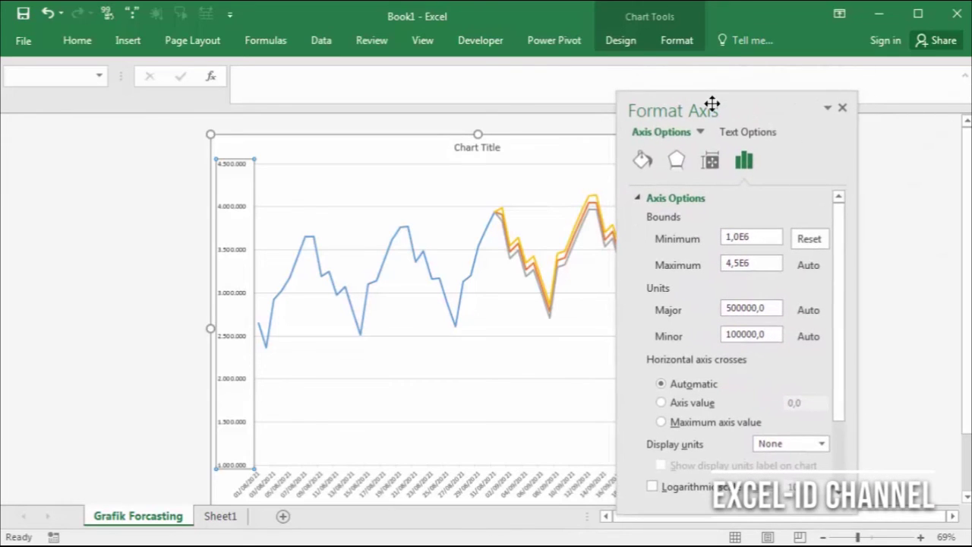
- Set the vertical axis minimum bound to 2000000 and close the axis formatting options
left_click(760, 237)
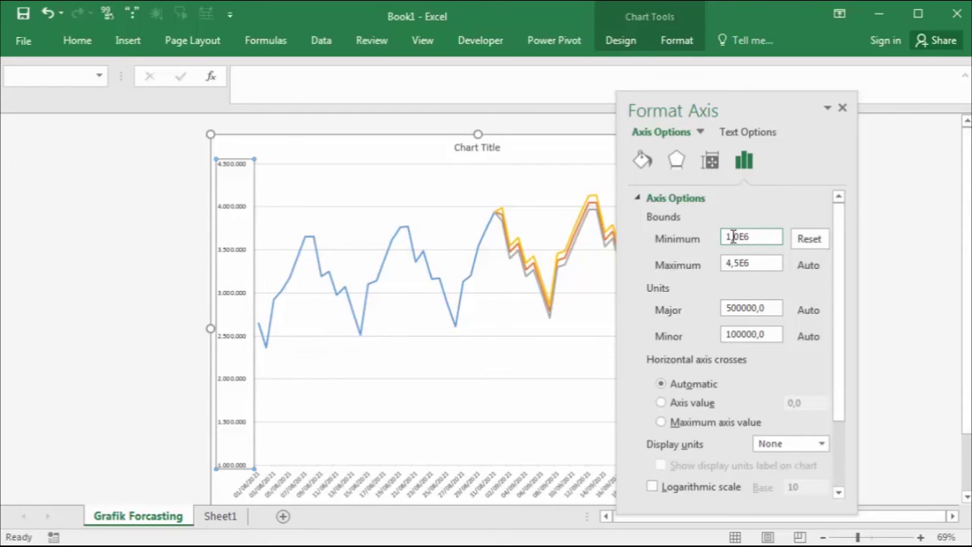
left_click_drag(727, 238, 753, 238)
type("2000000")
left_click(770, 266)
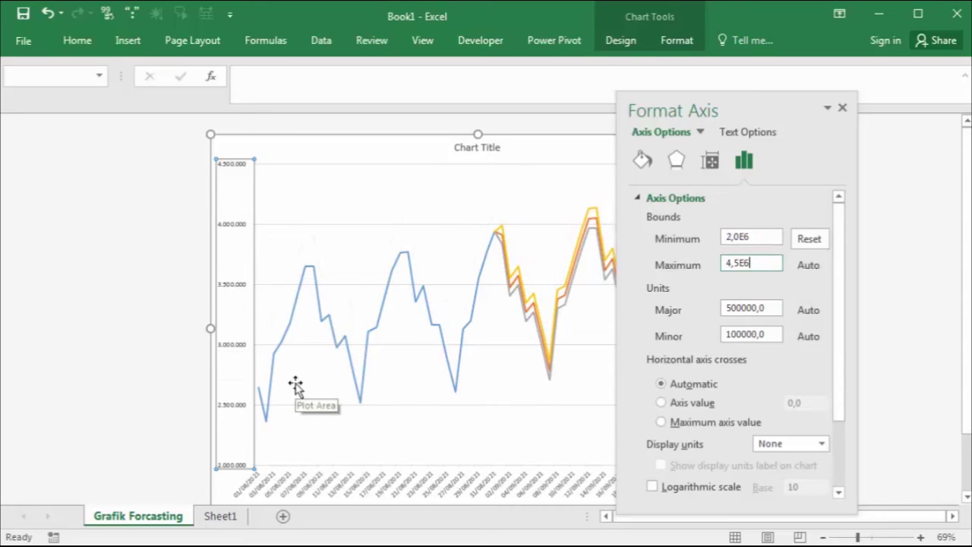
left_click(842, 109)
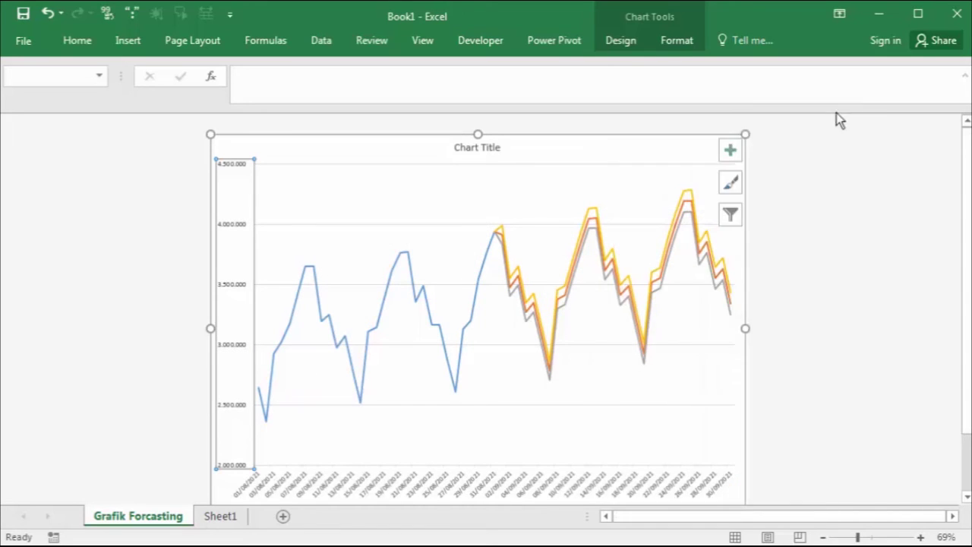
left_click(774, 335)
left_click(743, 335)
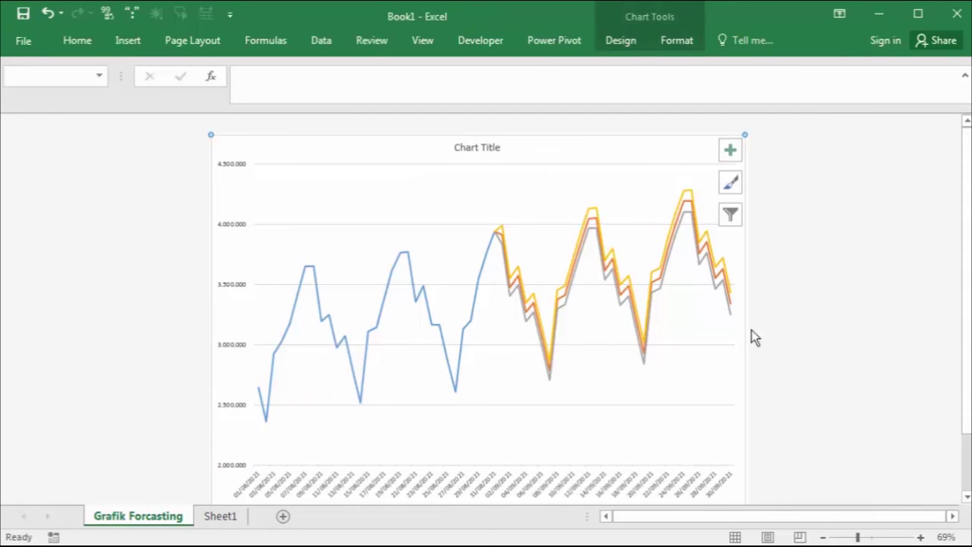
left_click(765, 302)
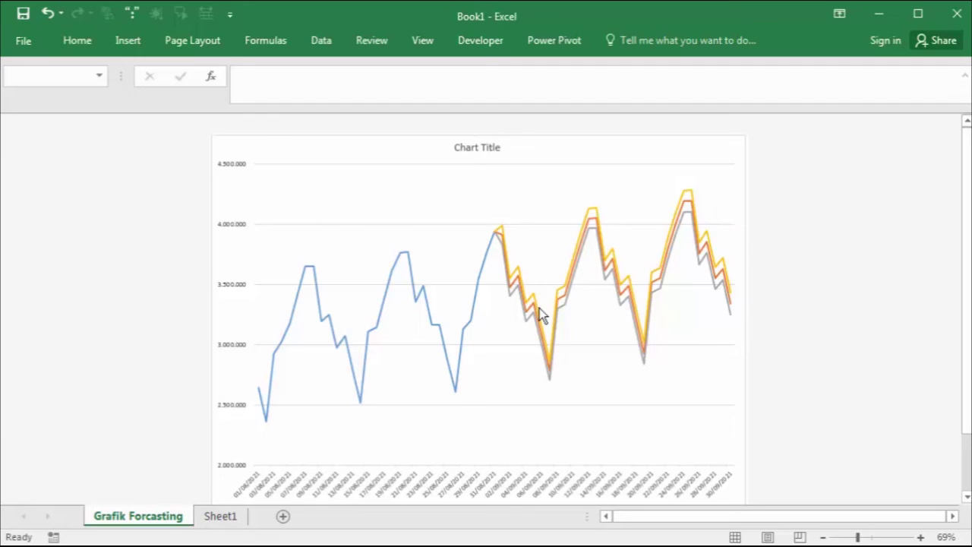
mouse_move(476, 299)
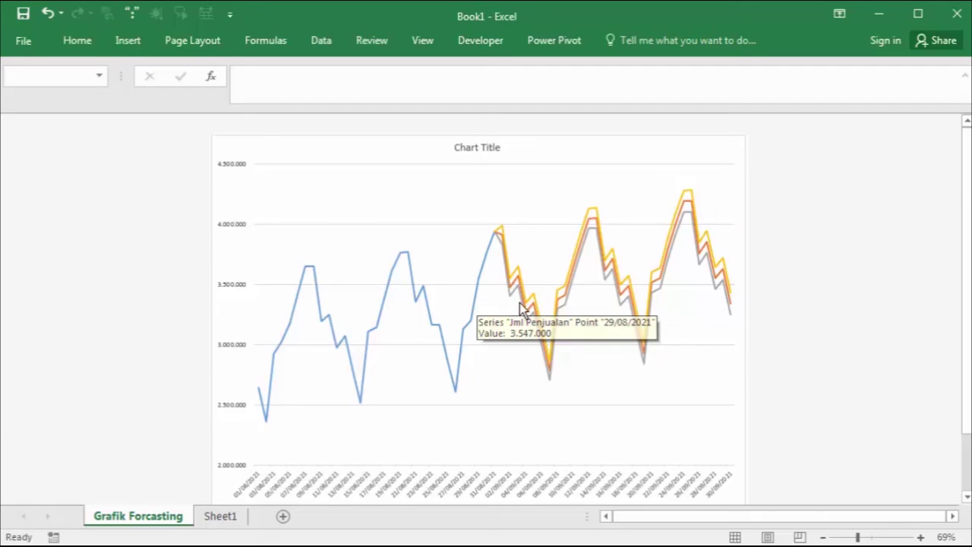
- Replace the chart's placeholder title with "Grafik Forcasting Penjualan Barang"
left_click(498, 148)
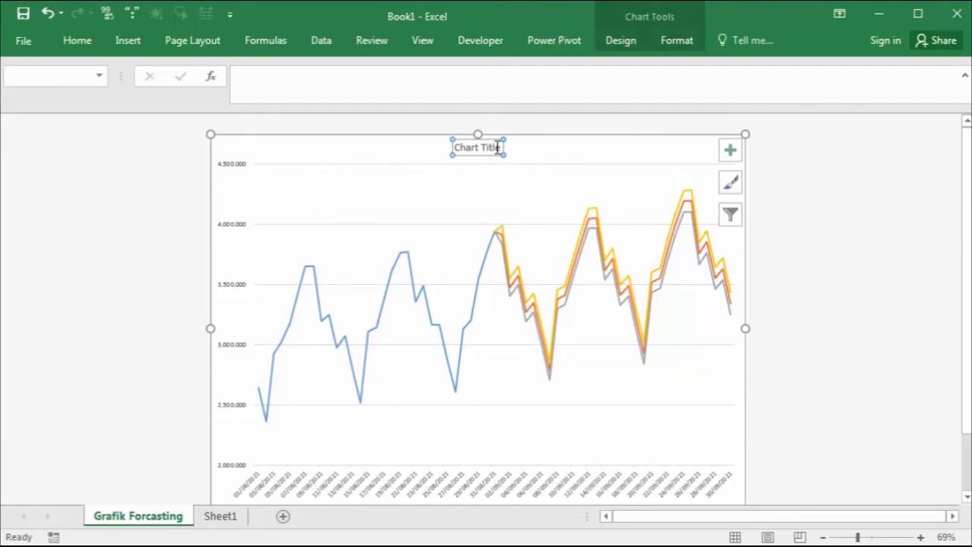
key("BackSpace")
key("BackSpace")
key("BackSpace")
key("BackSpace")
key("BackSpace")
key("BackSpace")
key("BackSpace")
key("BackSpace")
key("BackSpace")
key("BackSpace")
key("BackSpace")
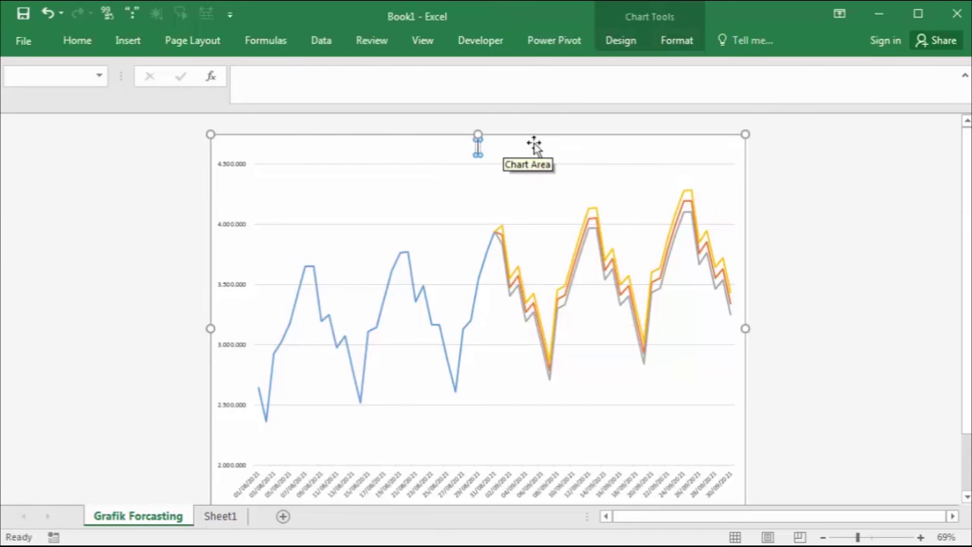
type("Grafik")
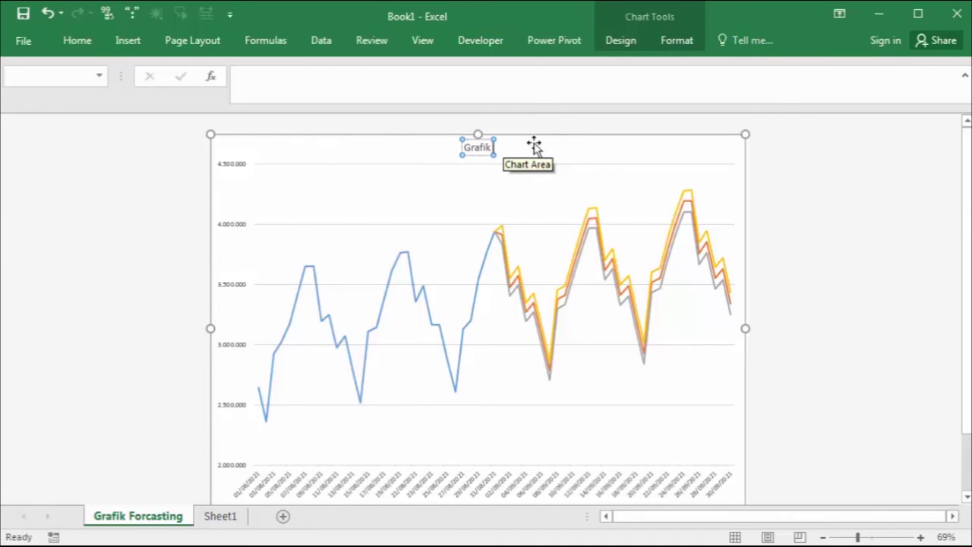
type(" For")
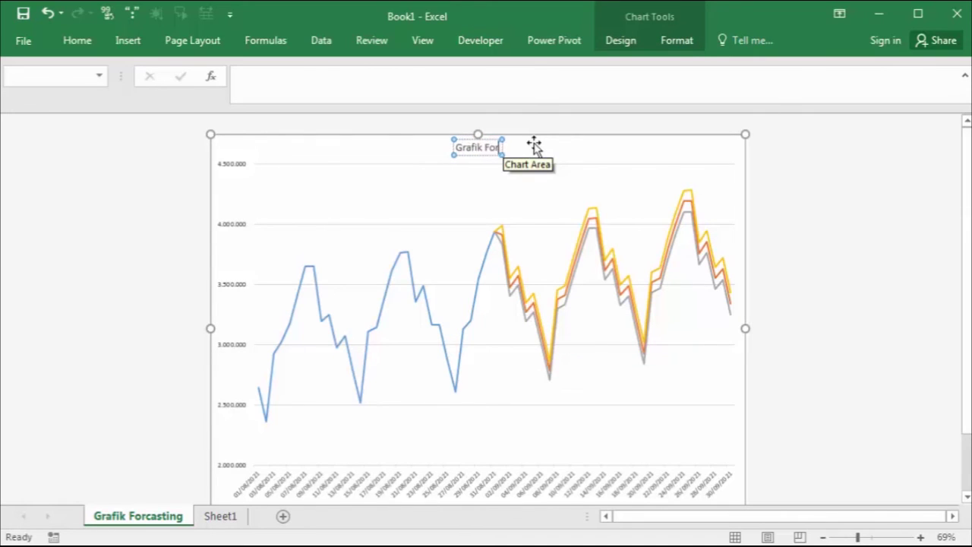
type("casting")
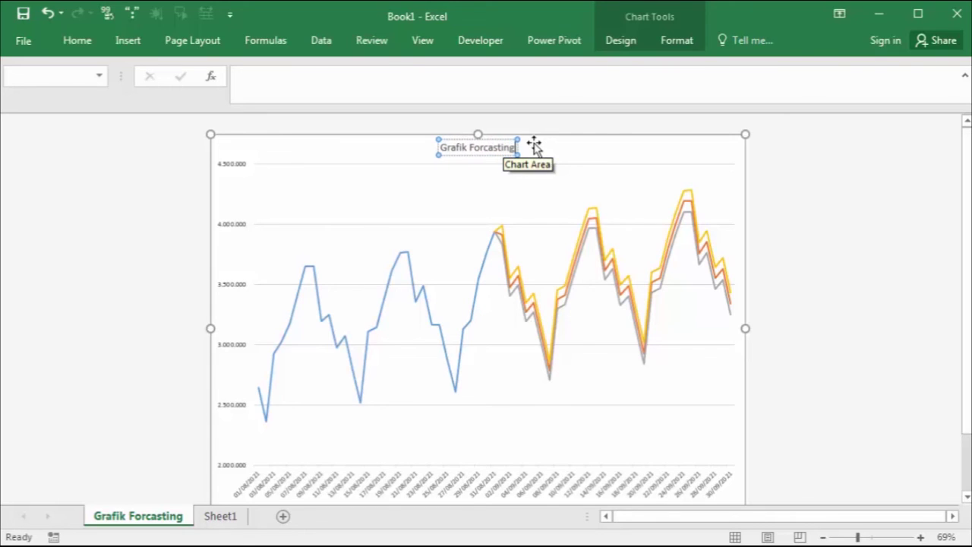
type(" Penjualan Barang")
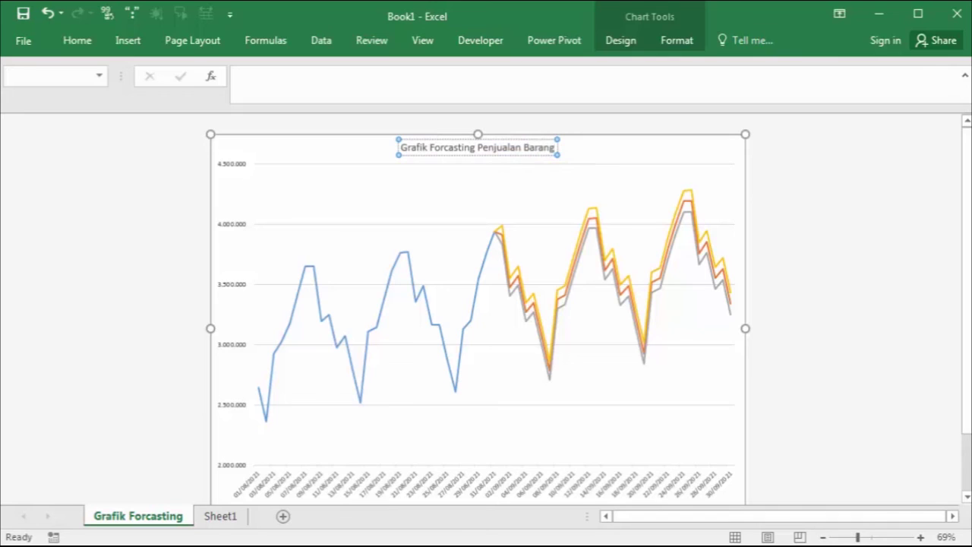
left_click(826, 278)
- Examine the chart's legend to match each line colour with its data series
scroll(742, 329, "down", 2)
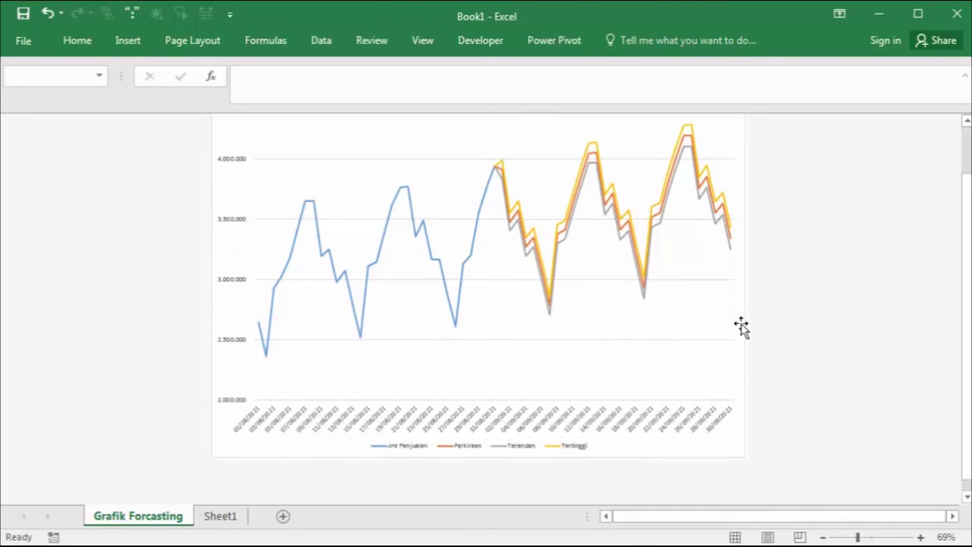
left_click(490, 446)
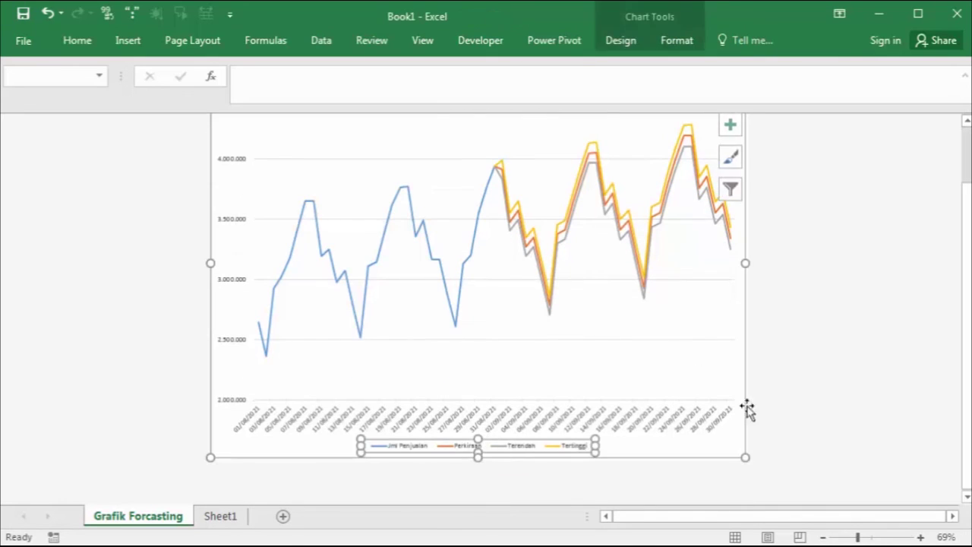
left_click(745, 263)
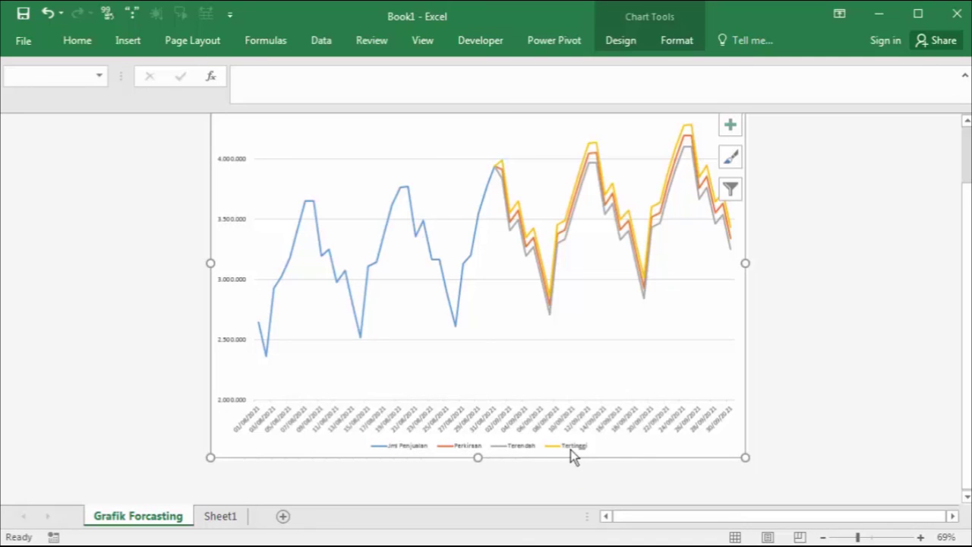
scroll(496, 430, "up", 2)
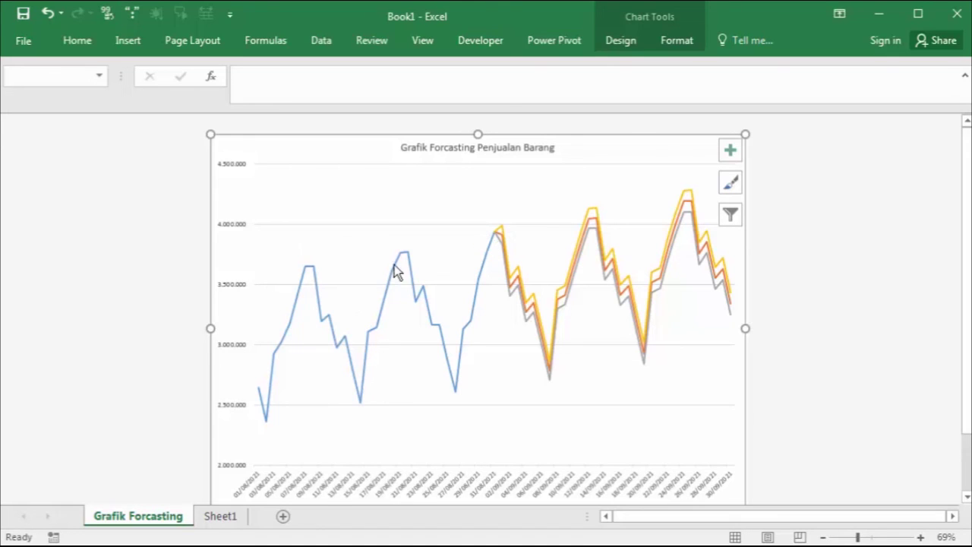
- Add a linear trendline to the "Jml Penjualan" series and close the trendline formatting options
left_click(321, 315)
right_click(321, 319)
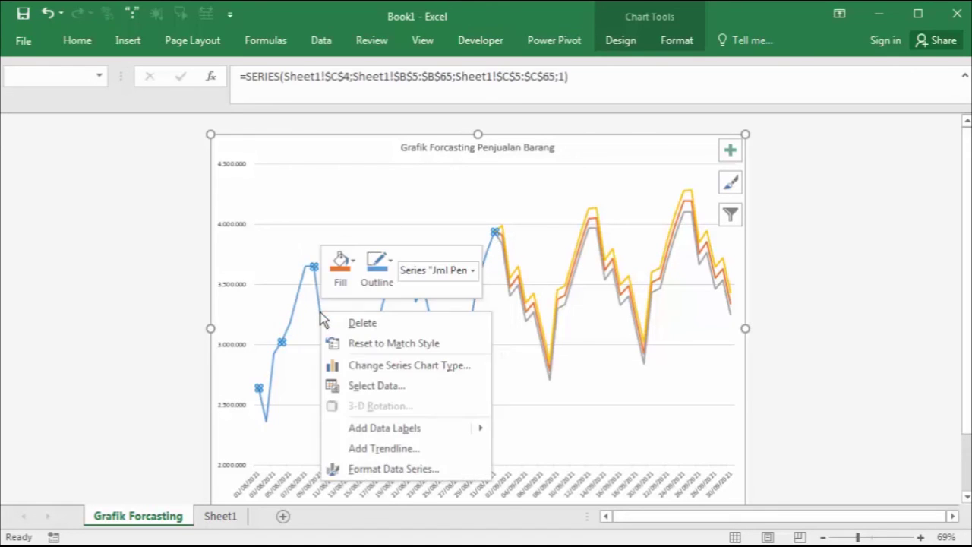
left_click(384, 449)
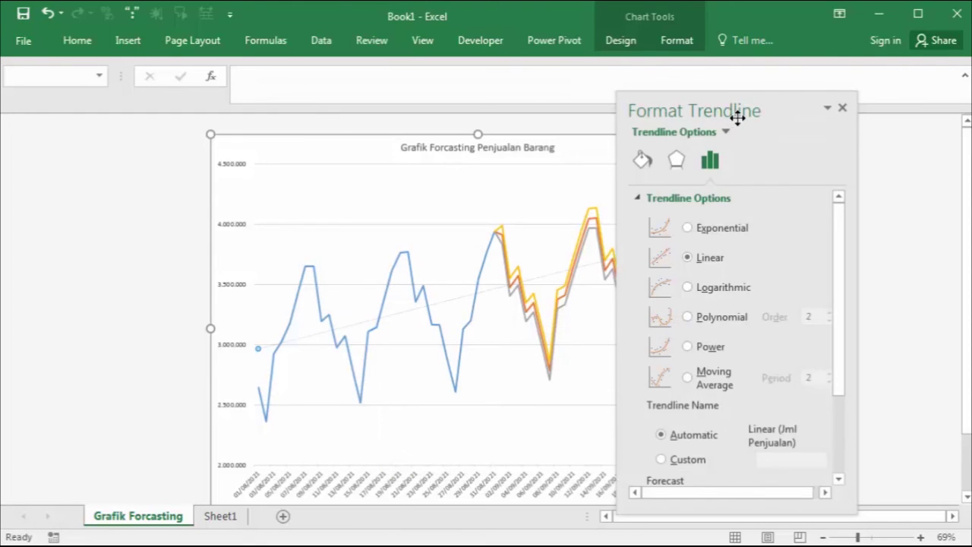
left_click_drag(747, 117, 934, 58)
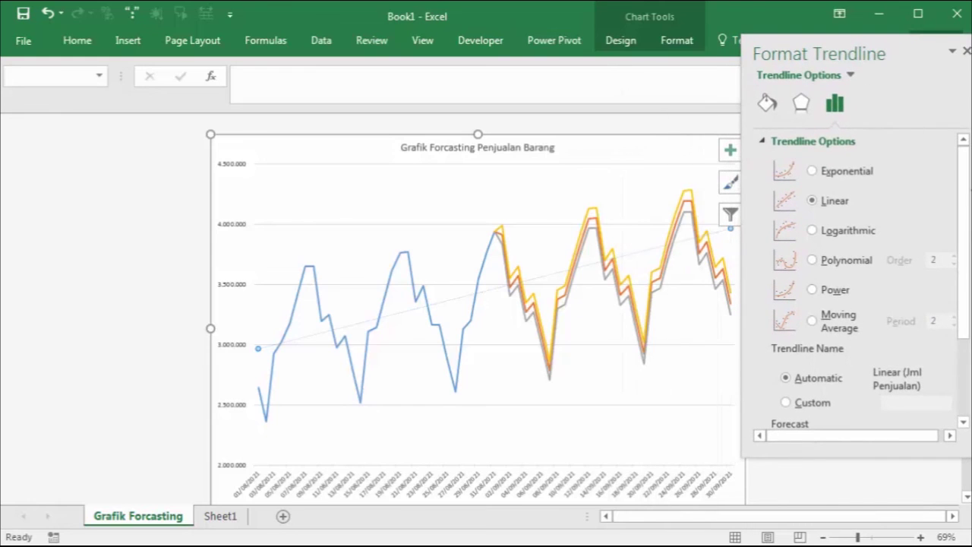
left_click_drag(966, 217, 965, 311)
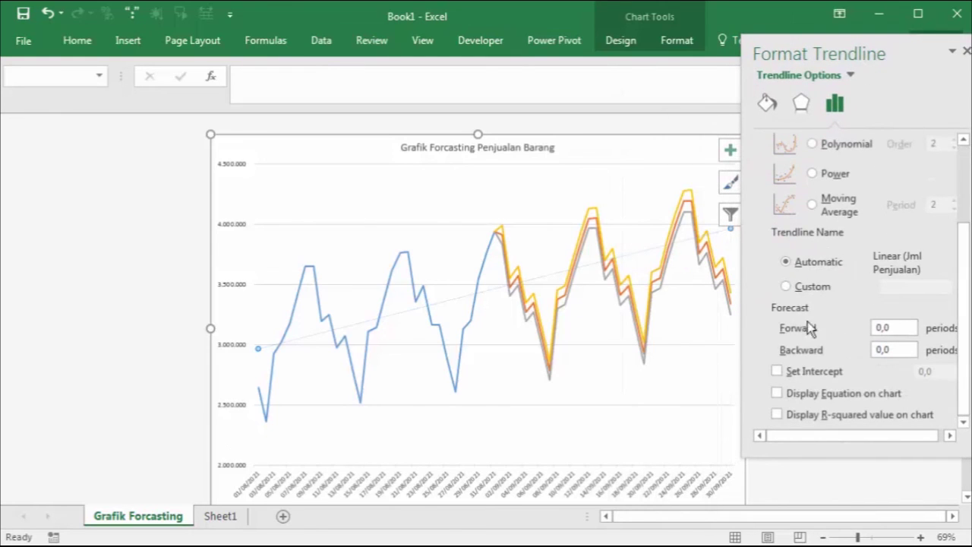
left_click(966, 52)
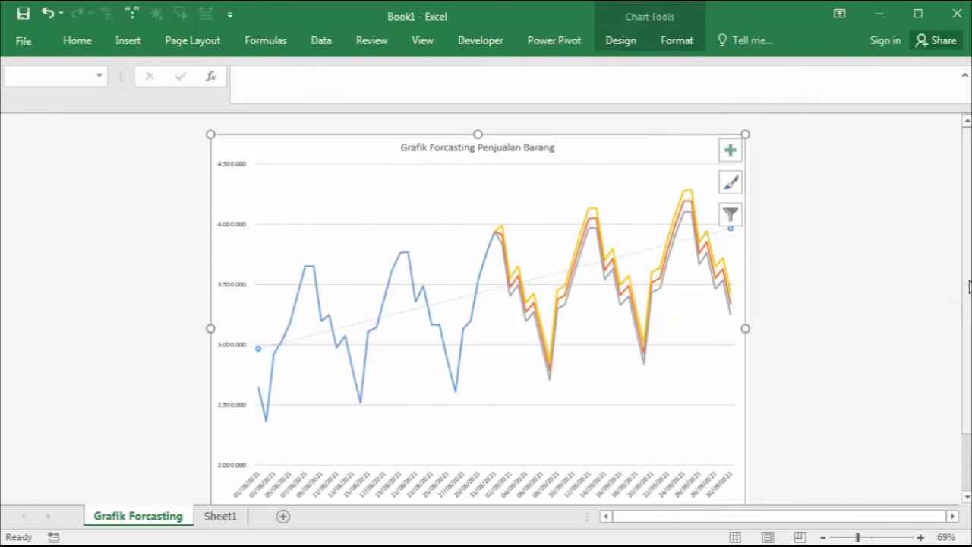
scroll(949, 286, "down", 2)
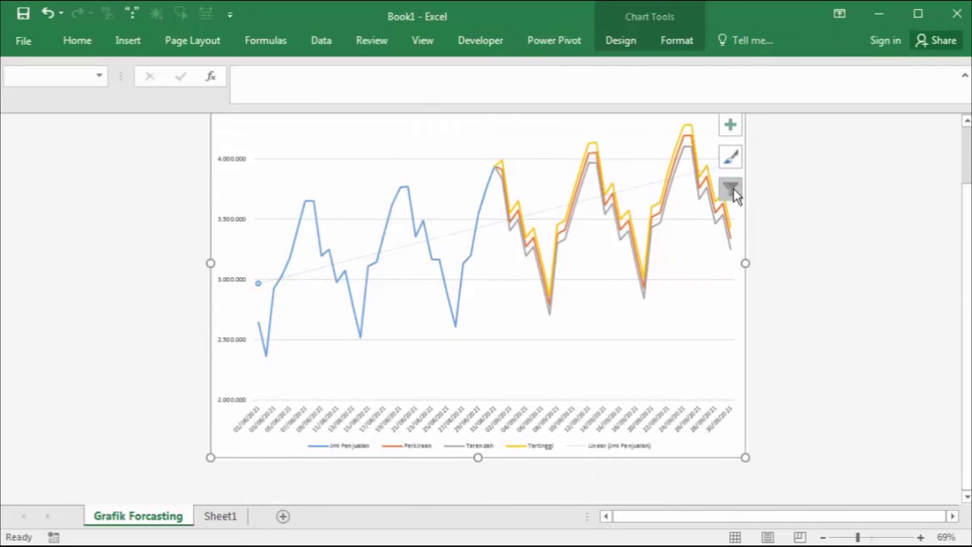
scroll(762, 237, "up", 2)
left_click(805, 215)
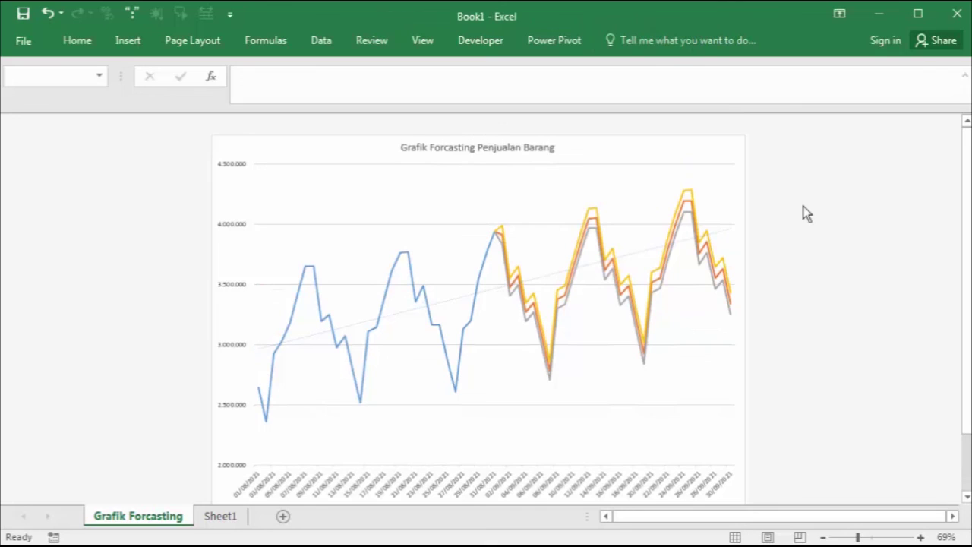